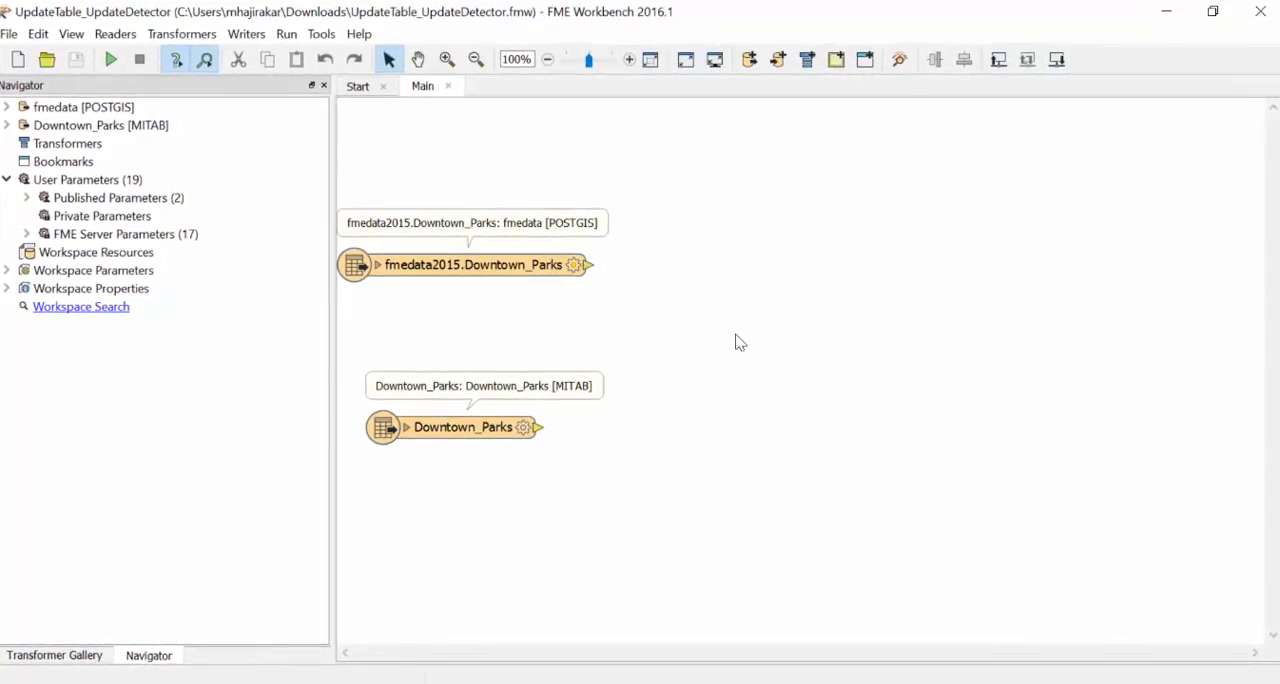
Step: Add an UpdateDetector transformer and connect the PostGIS Downtown_Parks reader to its Original port and the MITAB Downtown_Parks reader to Revised
text(updatede)
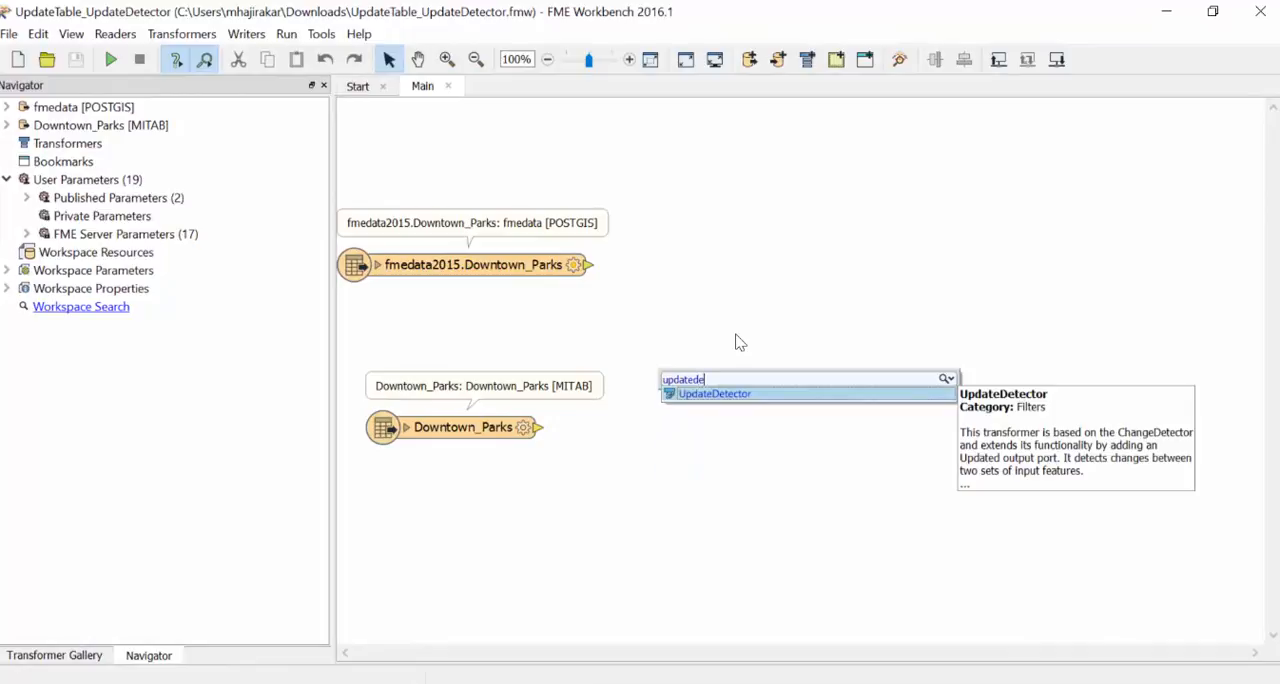
click(741, 396)
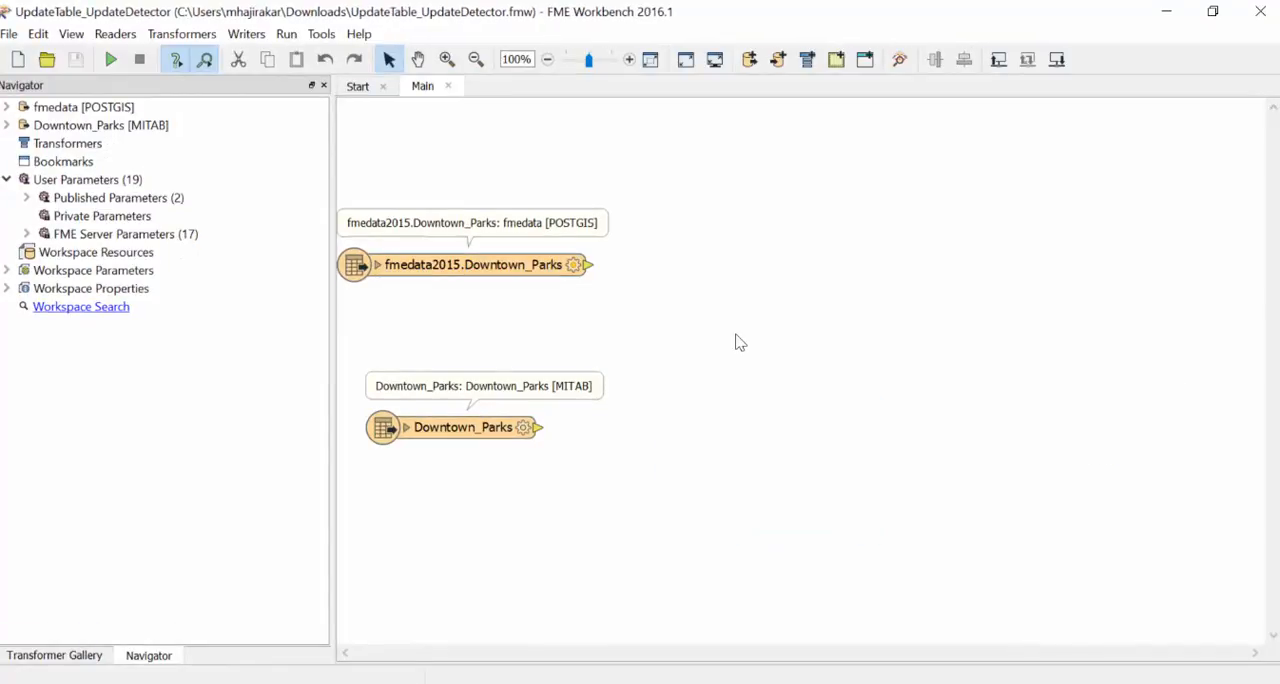
text(updated)
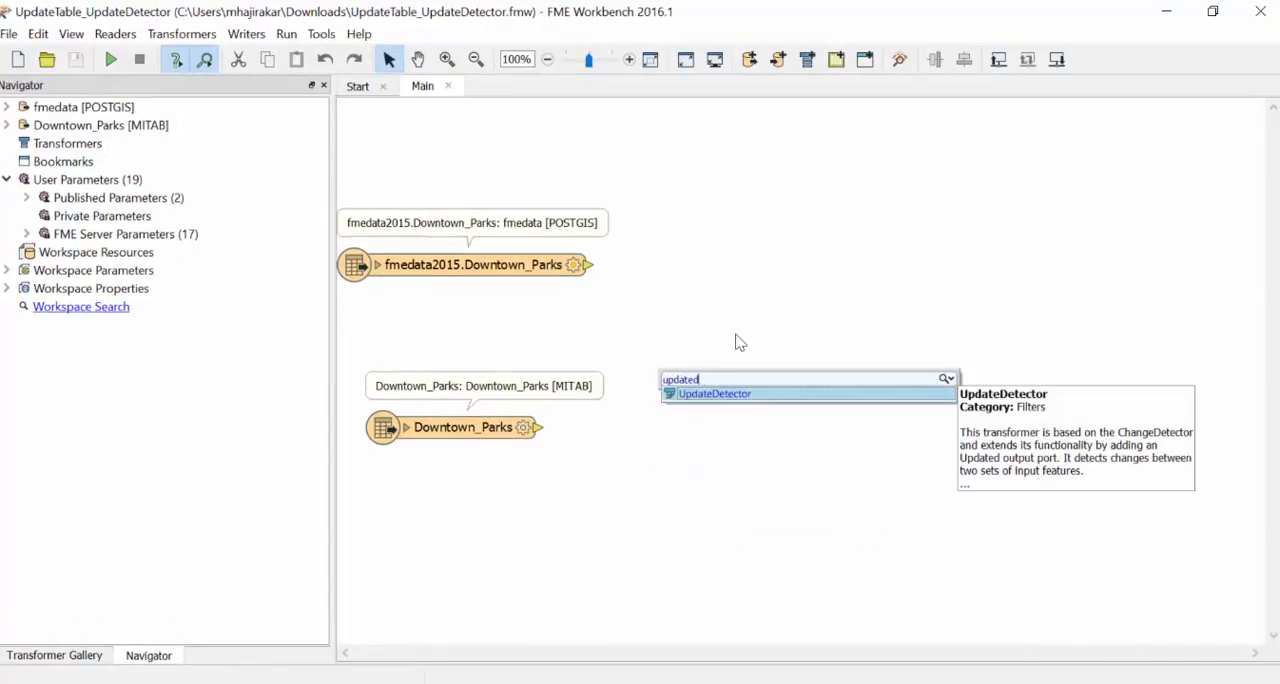
text(e)
click(742, 396)
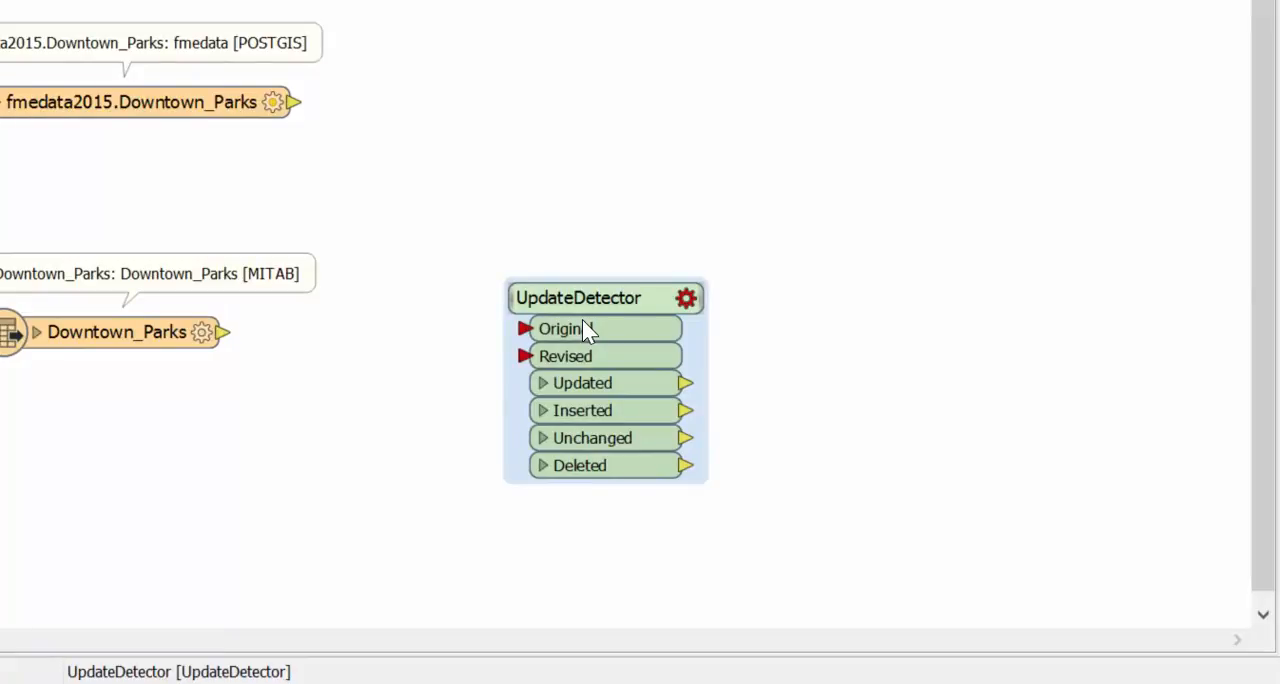
drag(578, 298, 432, 169)
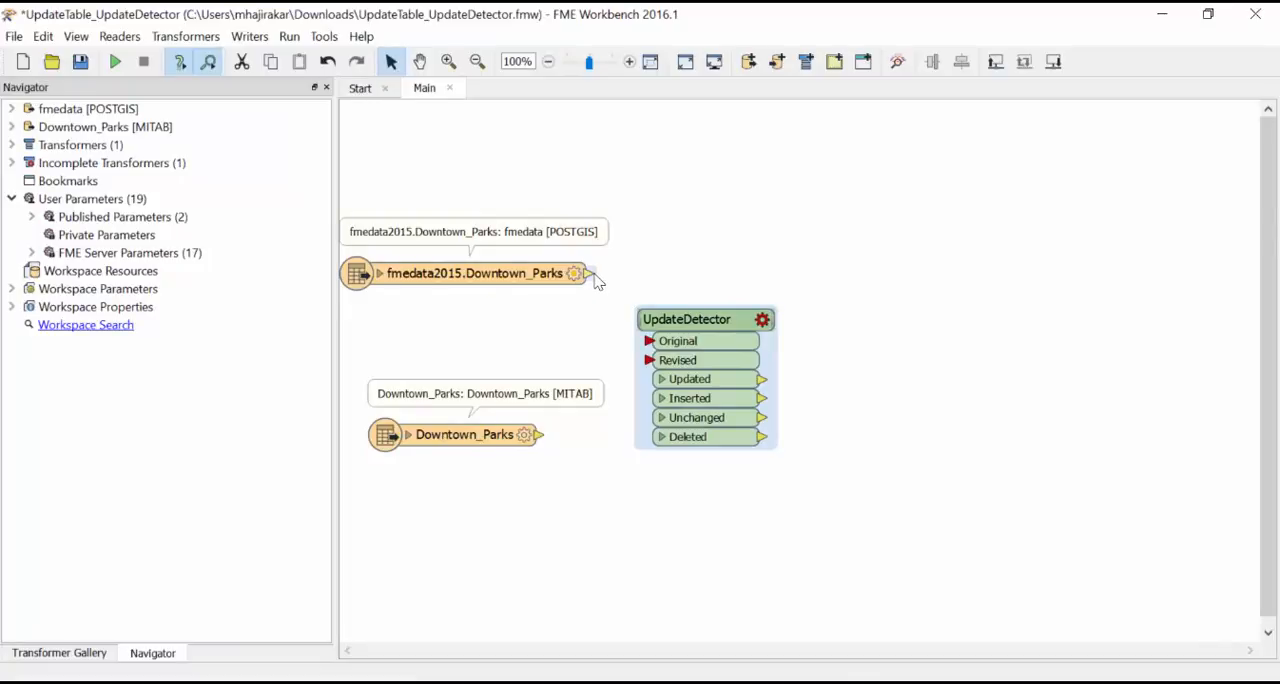
mouse_move(590, 273)
mouse_down()
mouse_move(606, 335)
mouse_move(650, 341)
mouse_up()
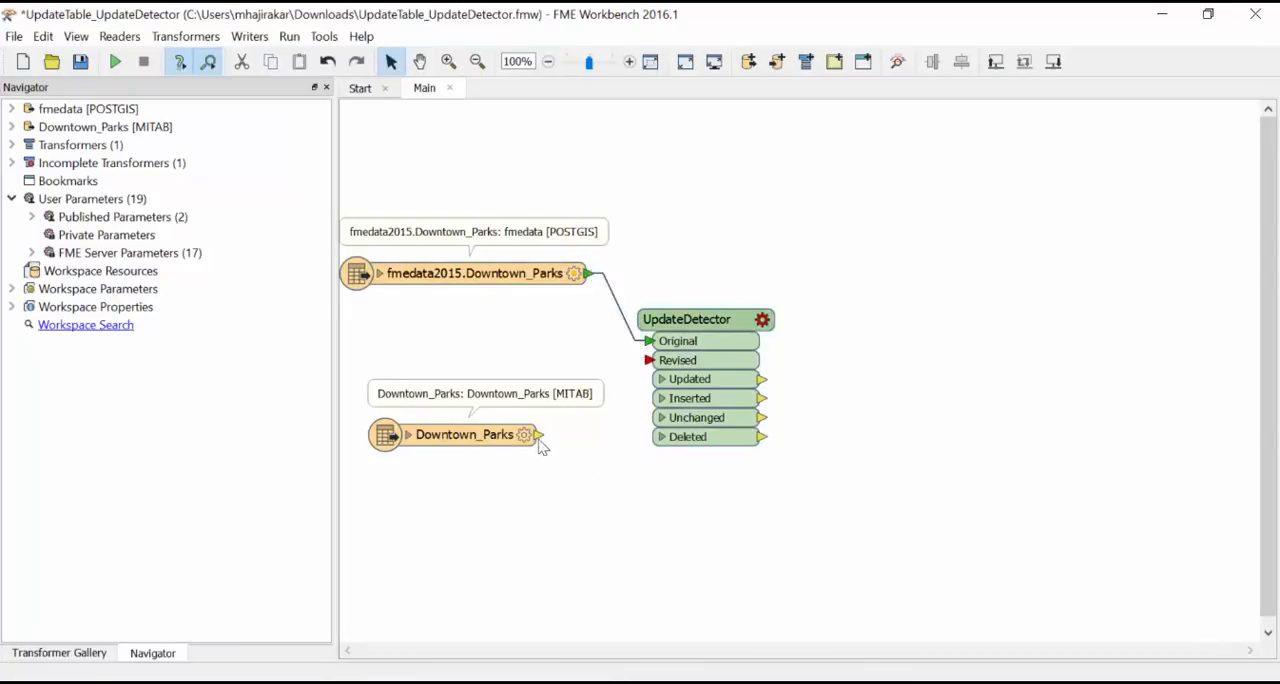
mouse_move(540, 434)
mouse_down()
mouse_move(603, 434)
mouse_move(650, 360)
mouse_up()
Step: Configure the UpdateDetector with ParkId as the key attribute and all available attributes as the attributes to match
click(762, 319)
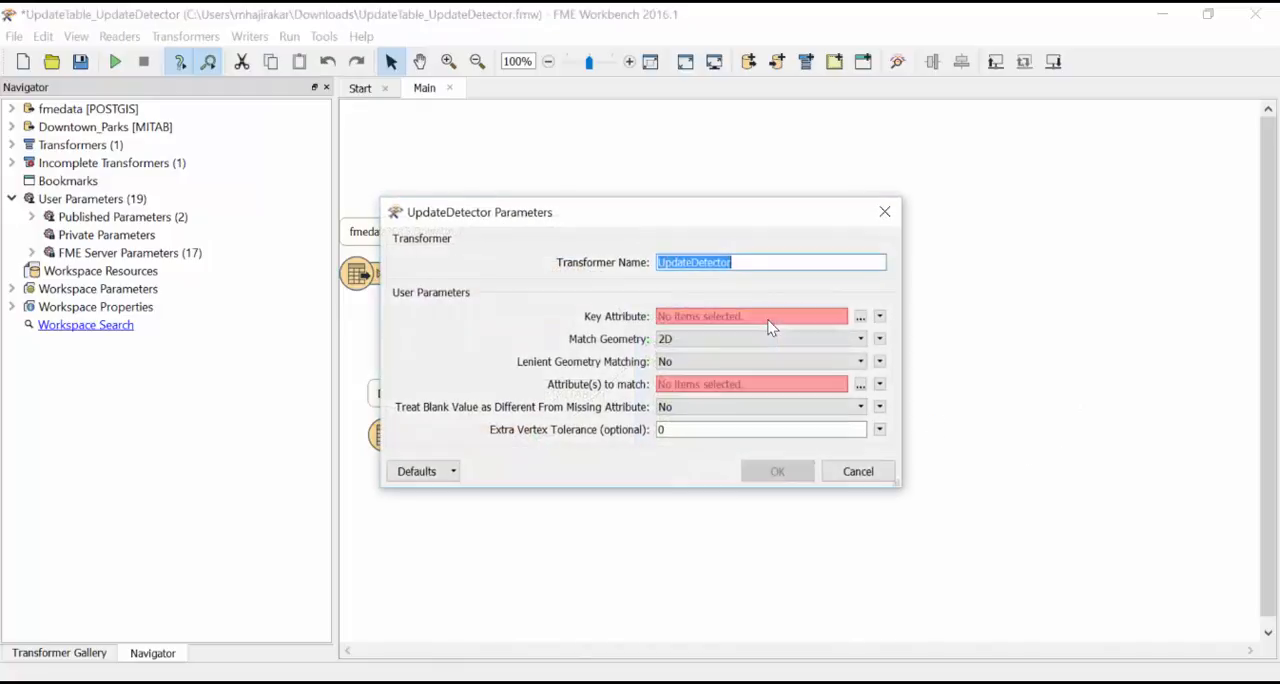
click(860, 316)
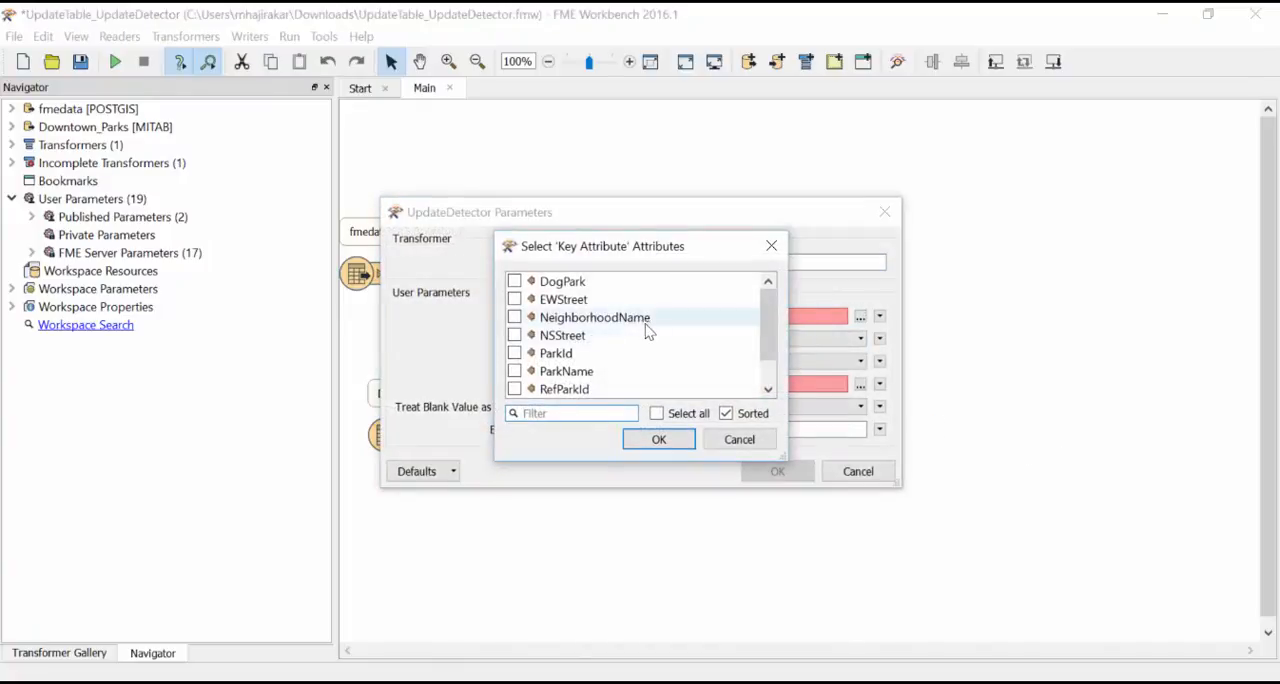
click(589, 354)
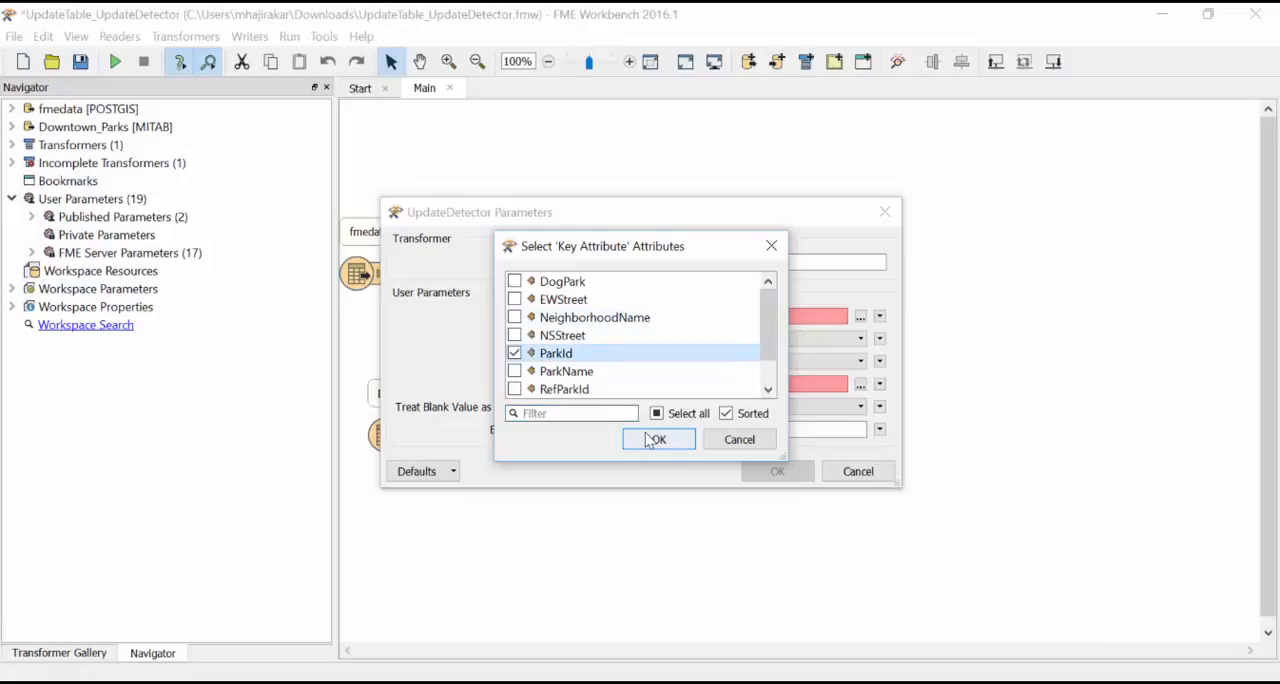
click(656, 438)
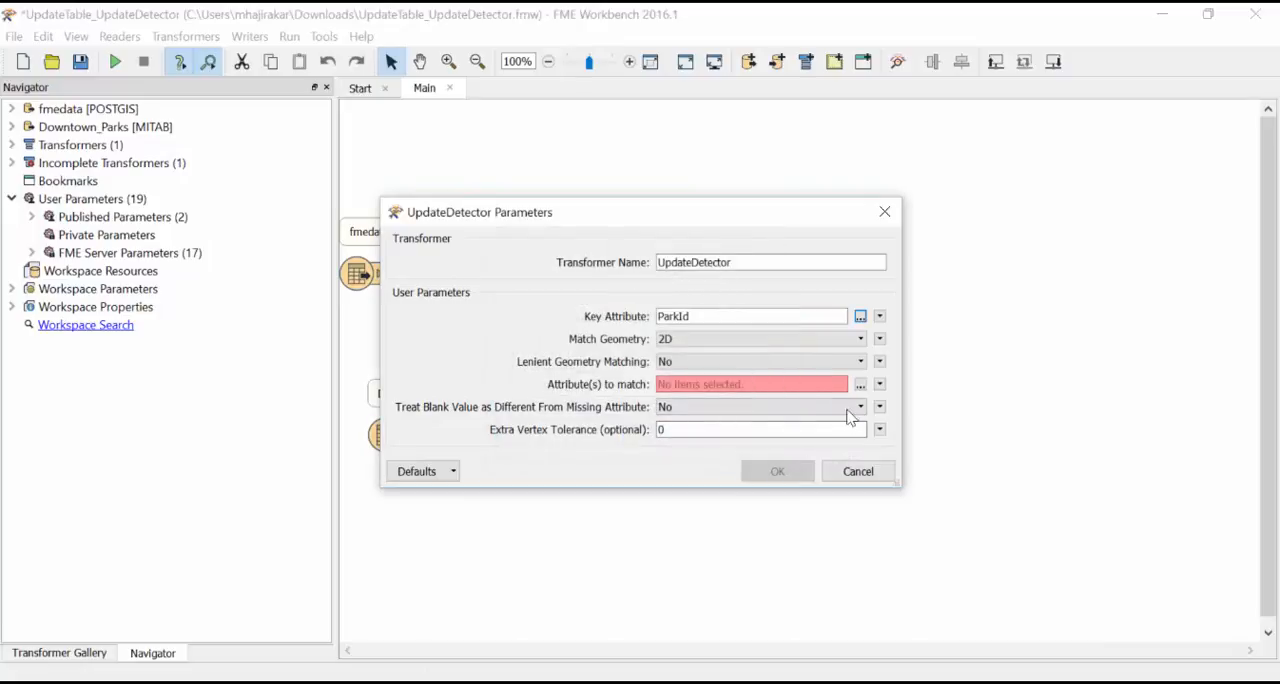
click(860, 385)
click(656, 413)
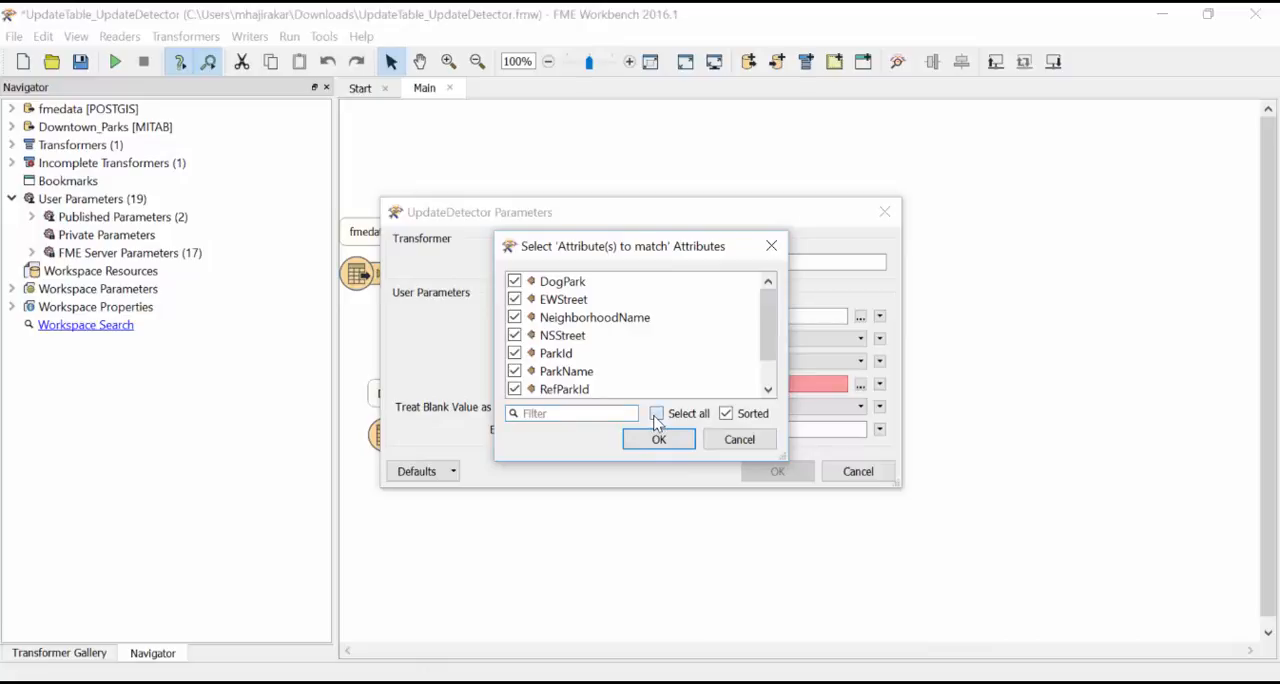
click(659, 440)
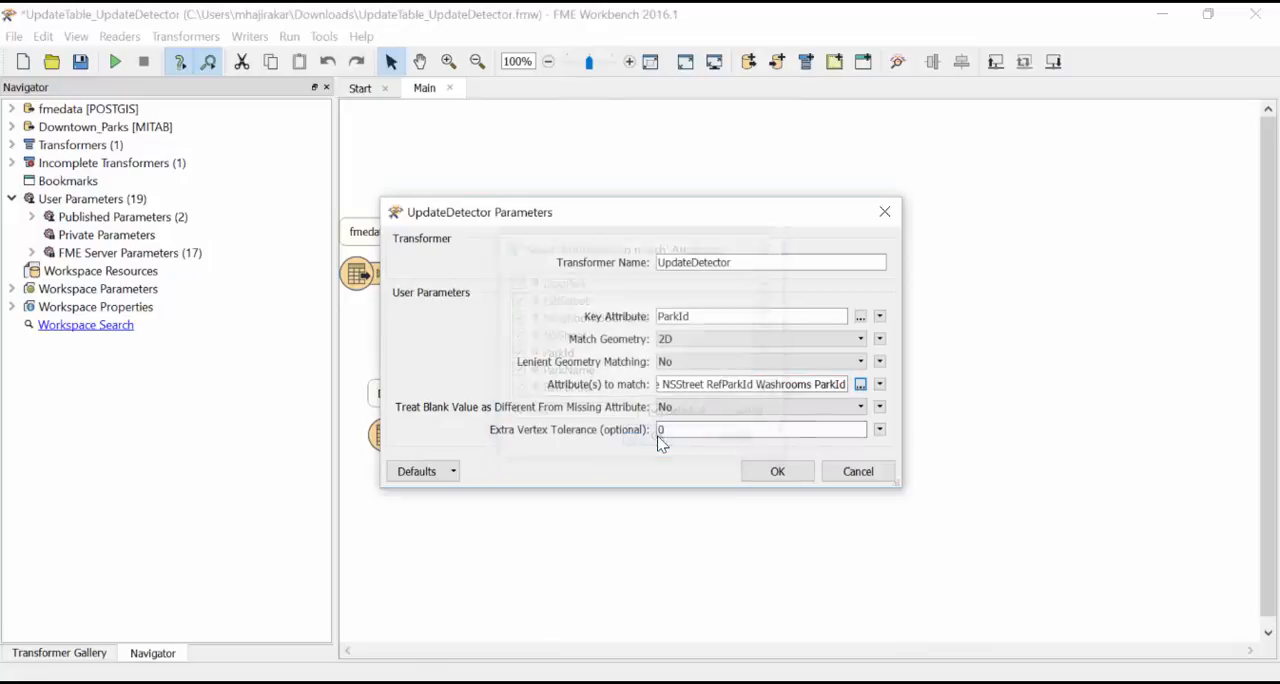
click(778, 471)
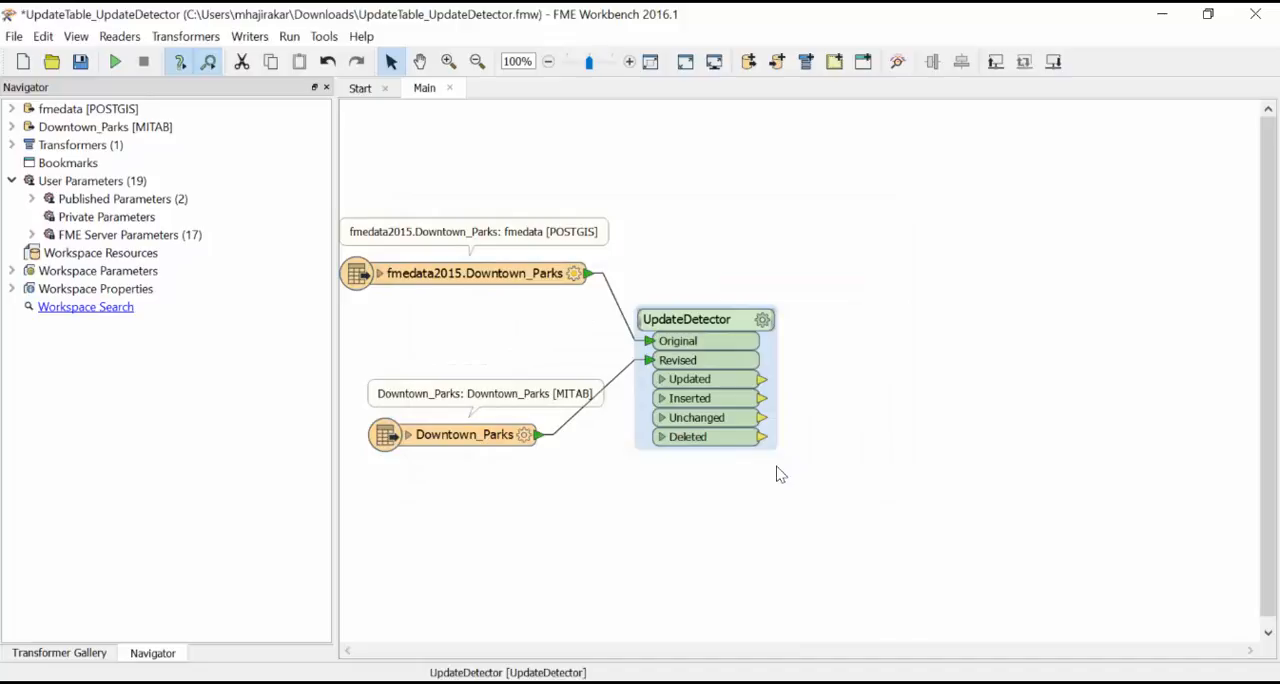
Step: Add an AttributeCreator transformer beside the UpdateDetector and connect the Deleted output port to it
click(905, 432)
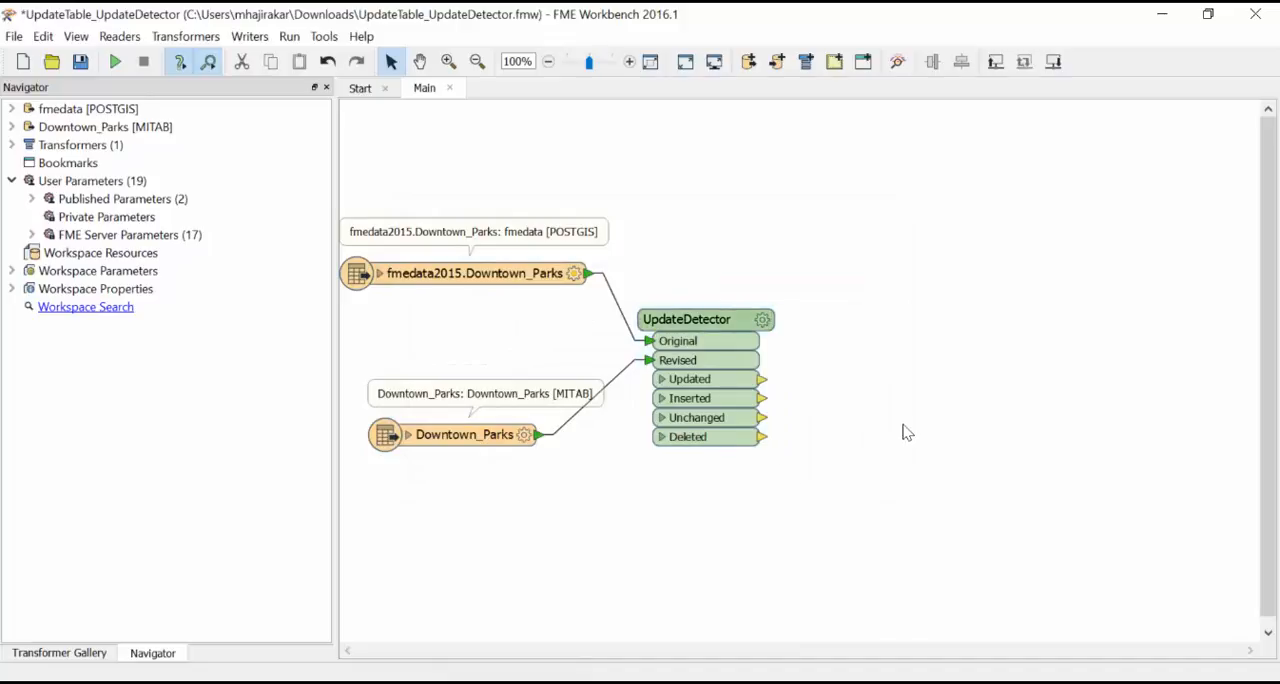
text(attrib)
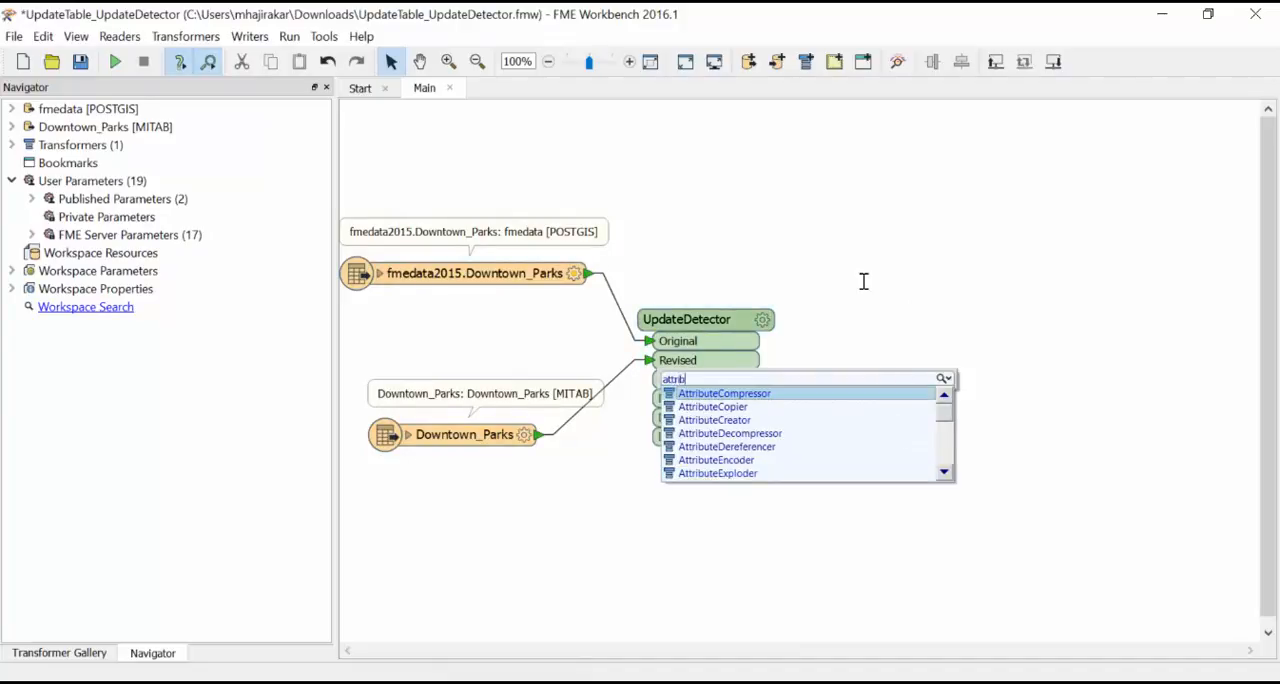
text(utecre)
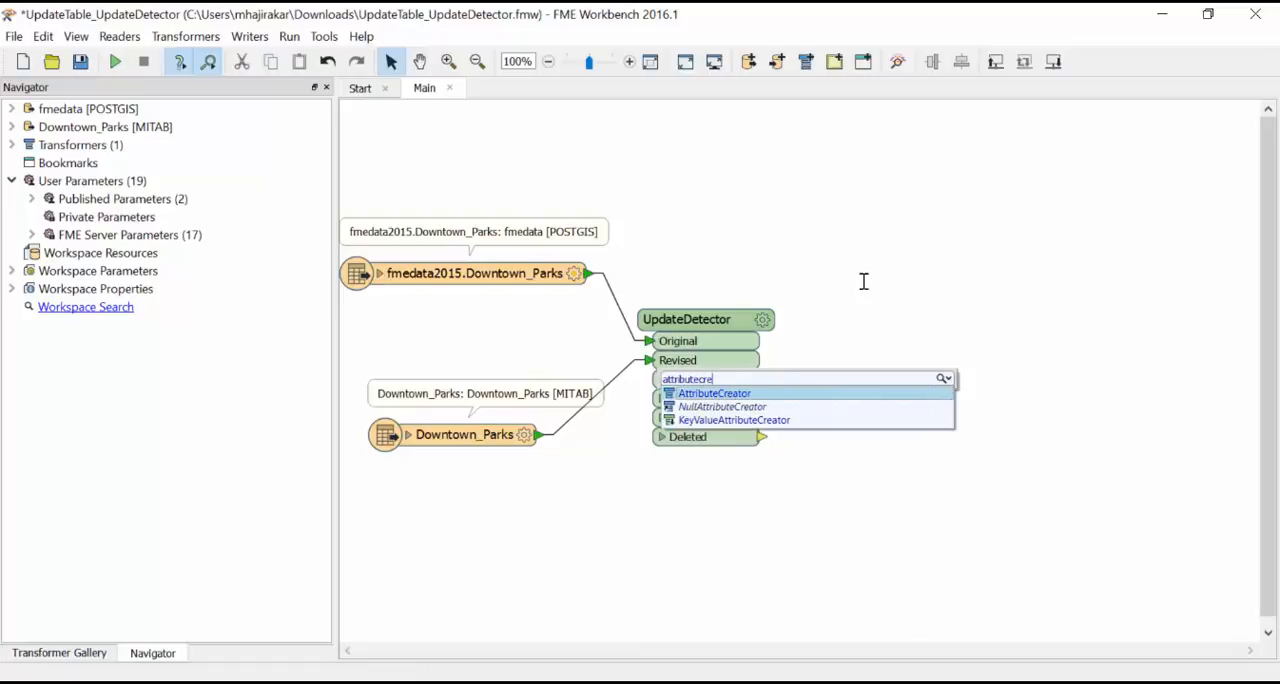
click(849, 394)
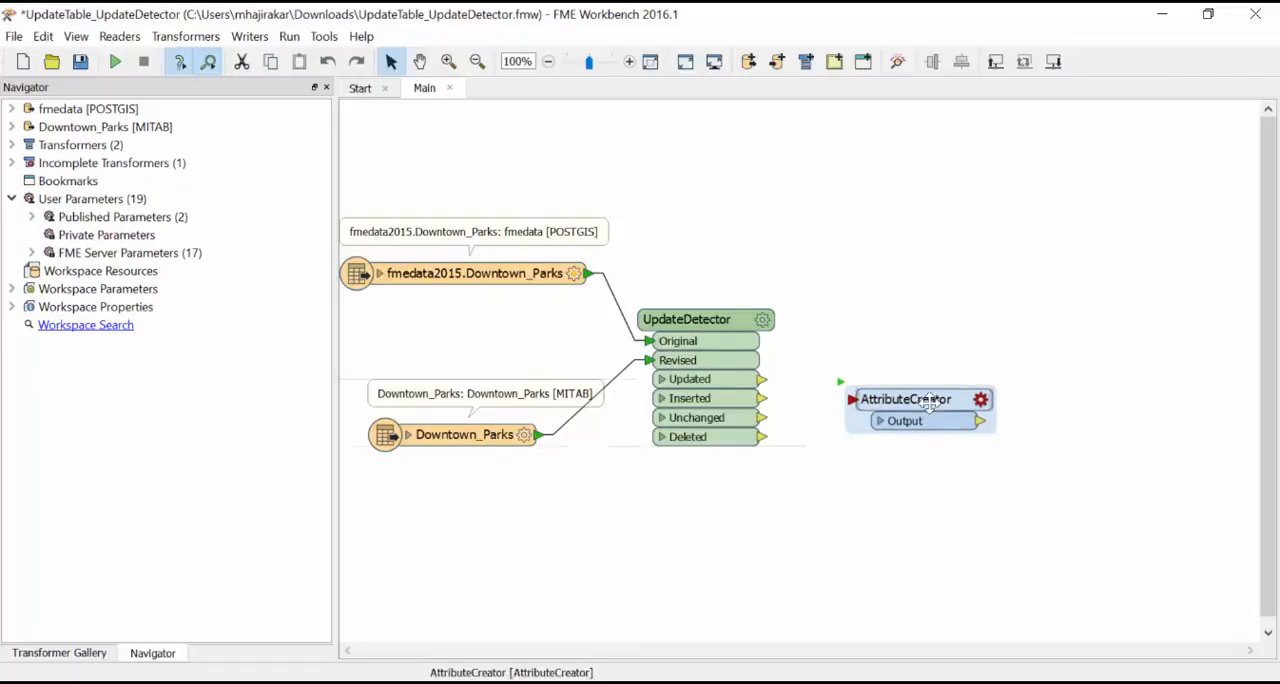
drag(930, 395, 937, 459)
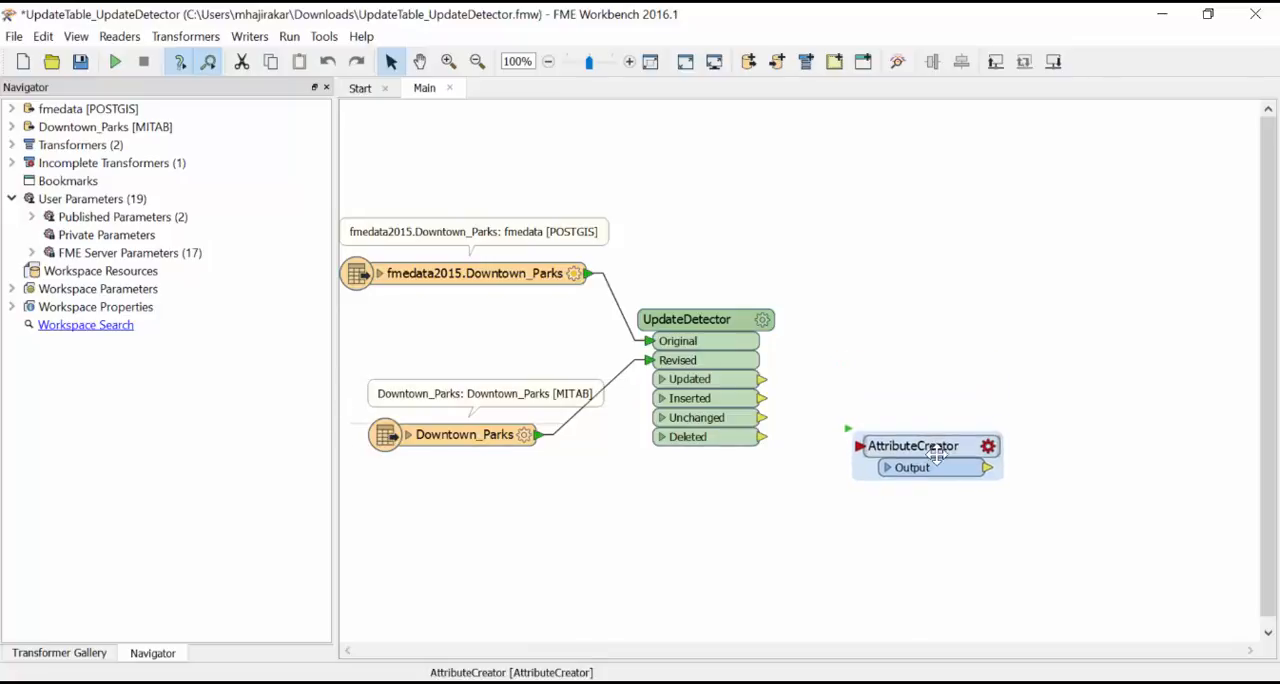
drag(763, 438, 845, 466)
Step: Configure the AttributeCreator to create the attribute fme_db_operation with the value DELETE
click(990, 451)
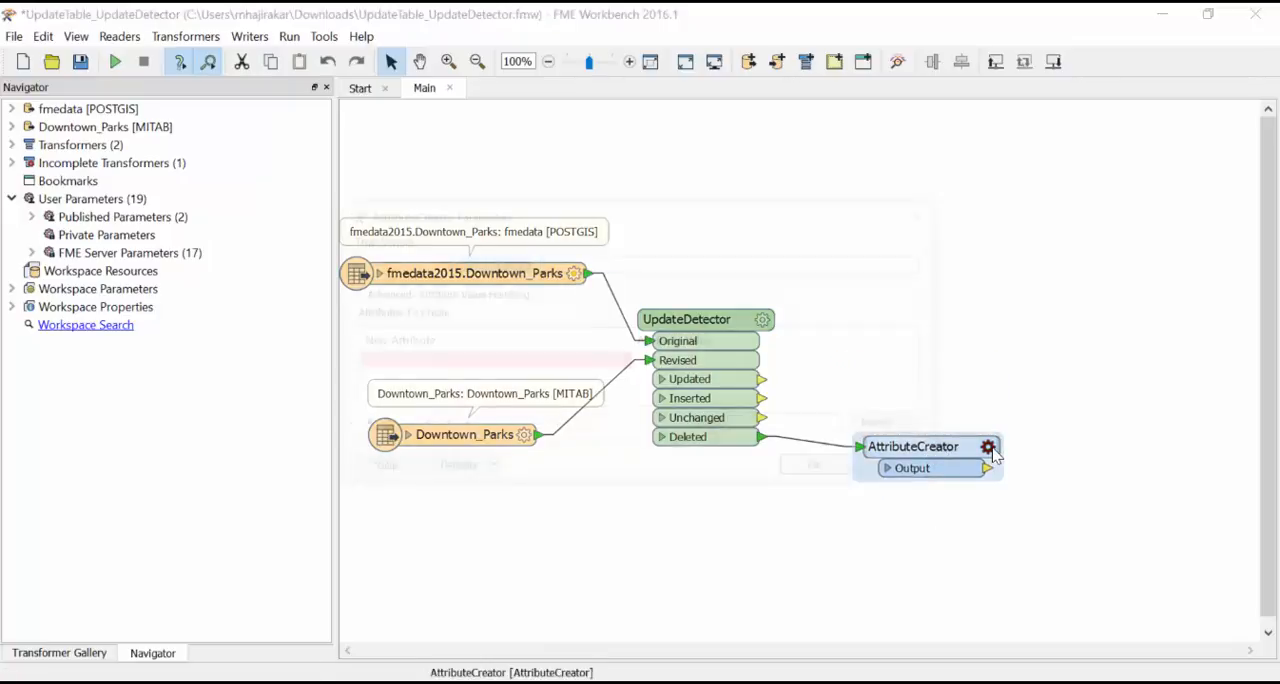
click(624, 366)
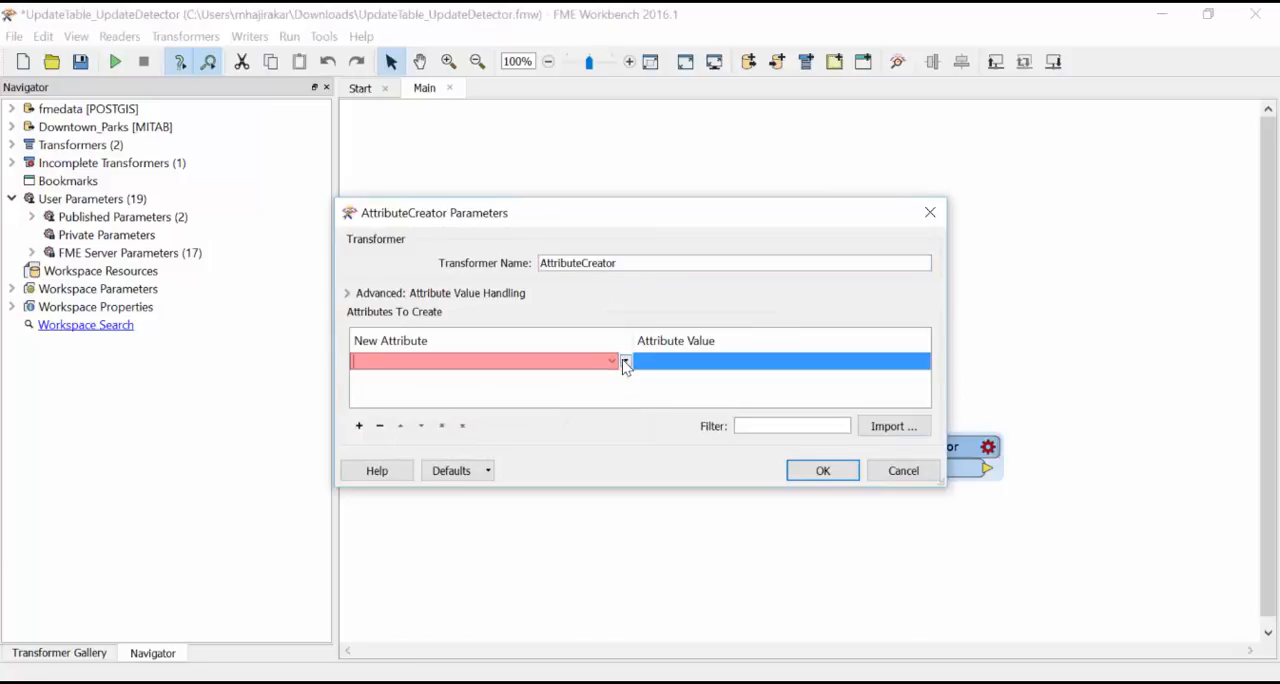
text(fme_db_operation)
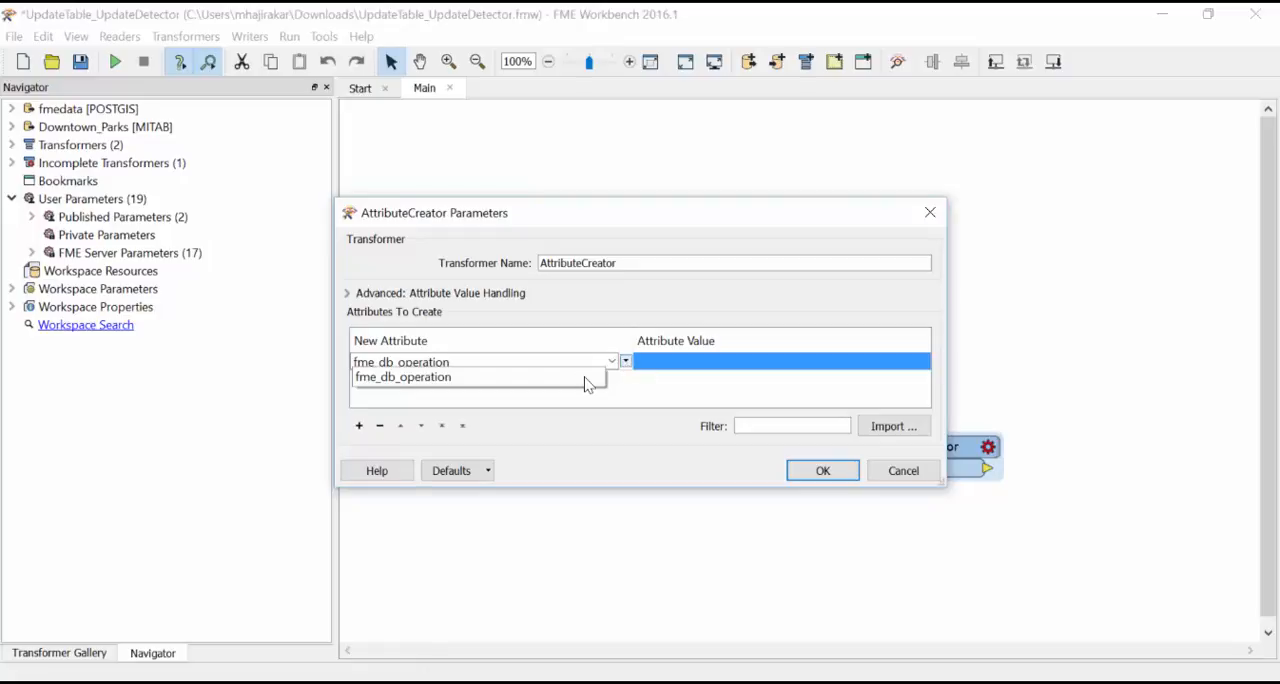
click(587, 382)
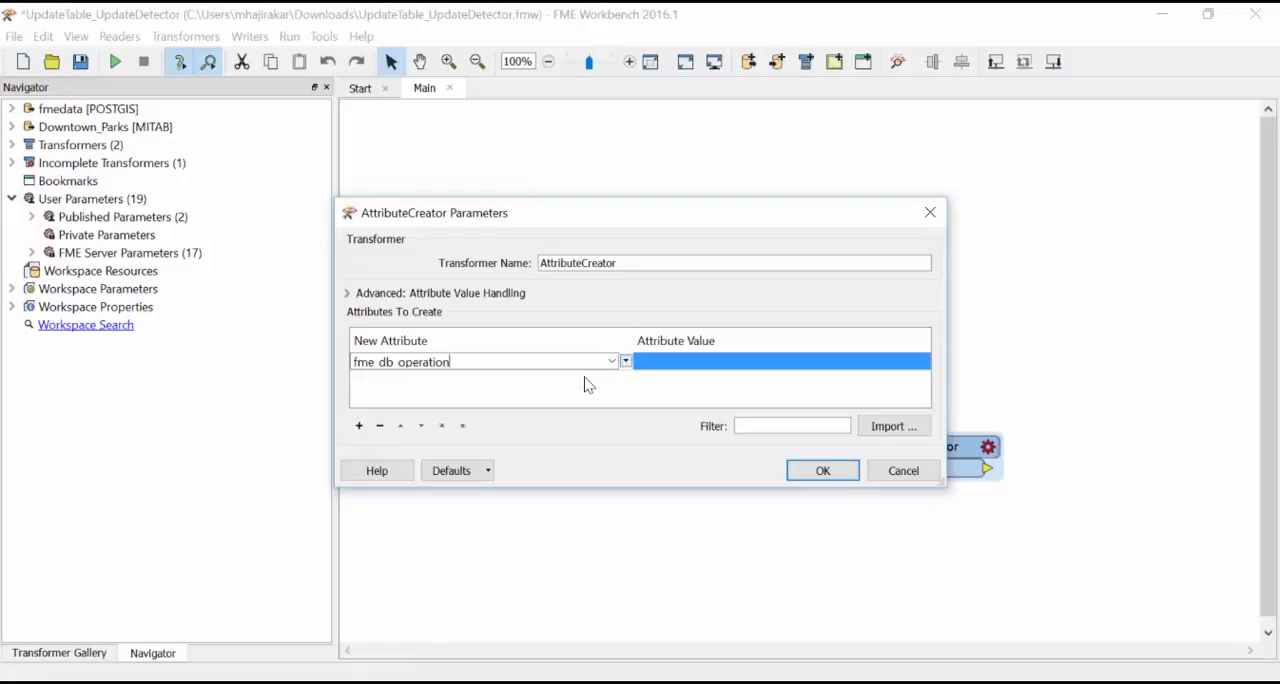
click(660, 366)
text(DELETE)
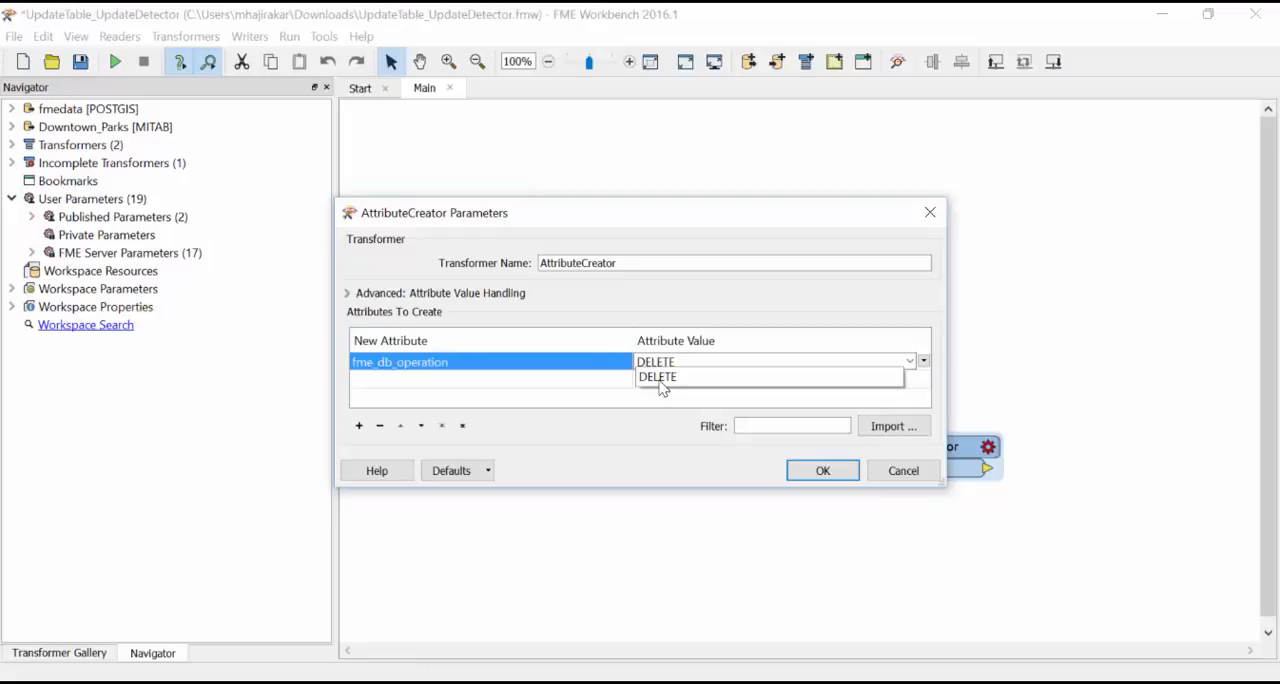
click(663, 377)
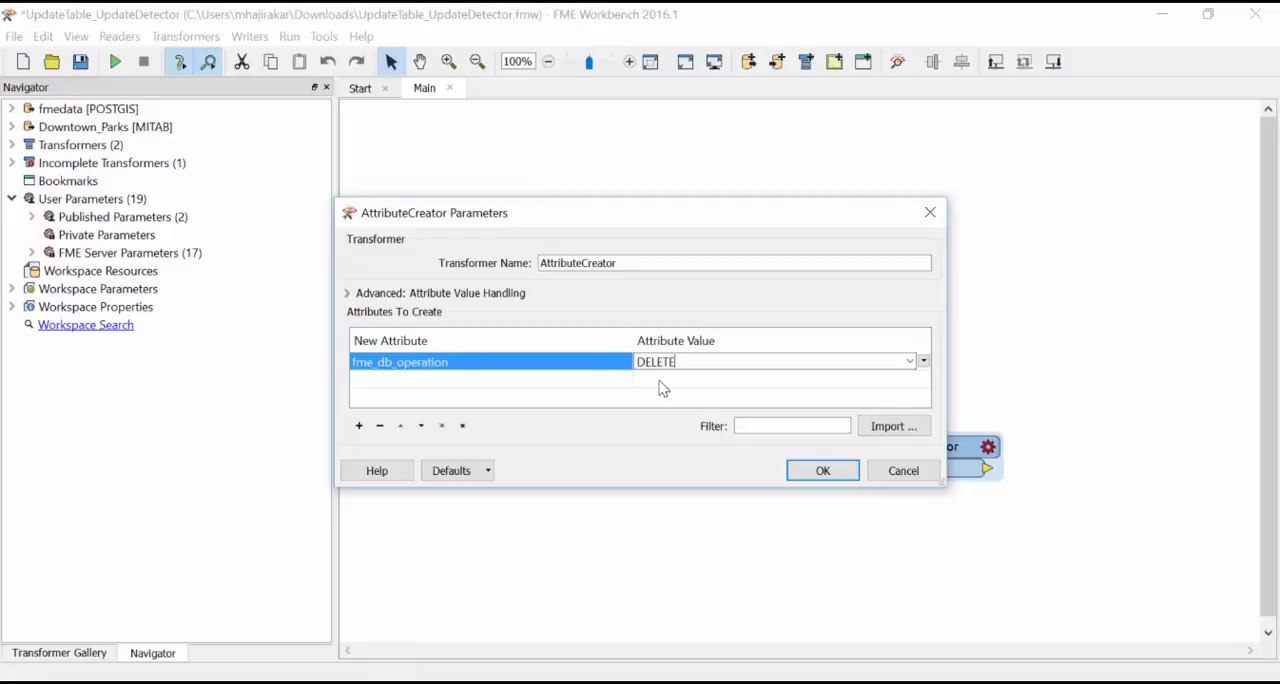
click(822, 471)
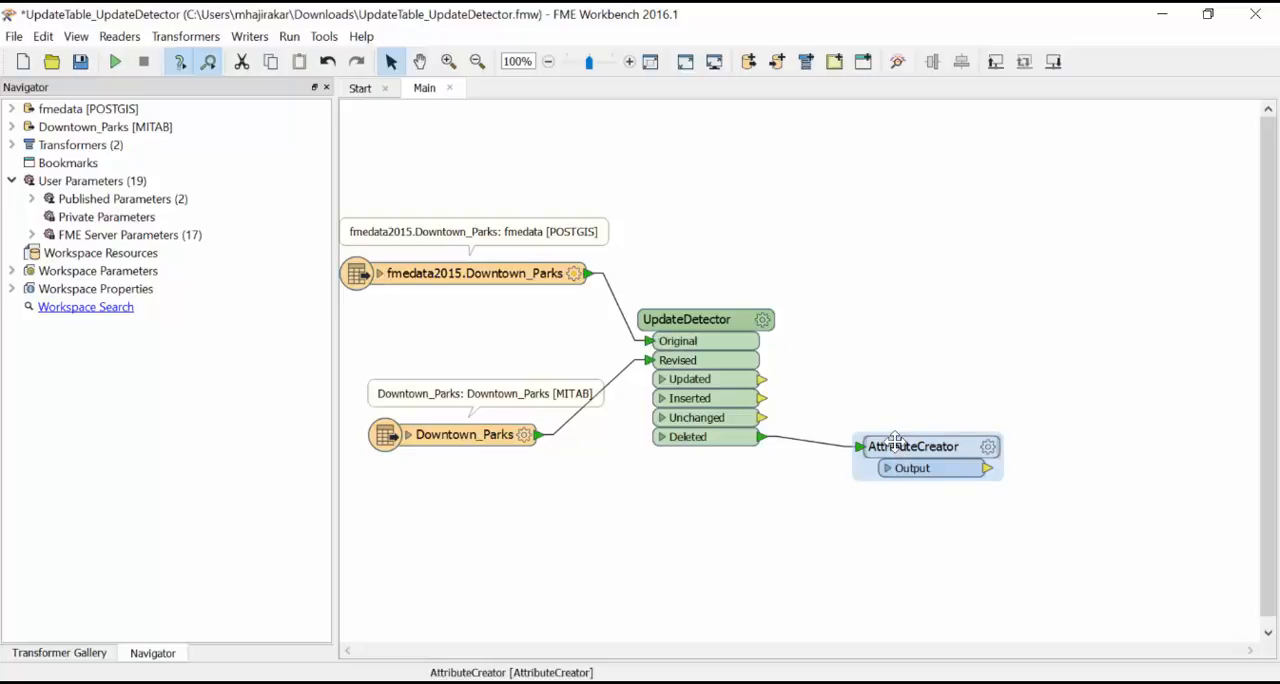
Step: Duplicate the AttributeCreator, place the copy above the original, and connect the UpdateDetector's Updated output port to it
key(ctrl+c)
key(ctrl+v)
drag(880, 378, 930, 323)
drag(762, 379, 857, 330)
Step: Set the fme_db_operation value in the duplicated AttributeCreator to UPDATE
click(988, 329)
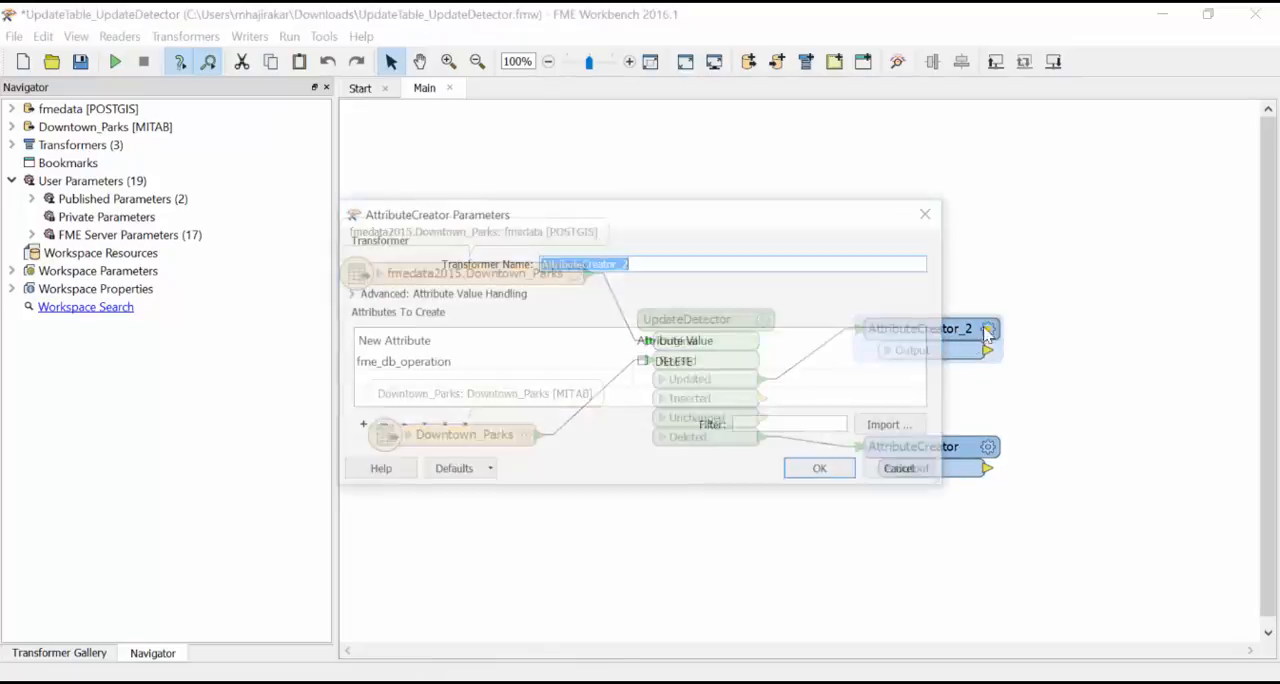
click(789, 361)
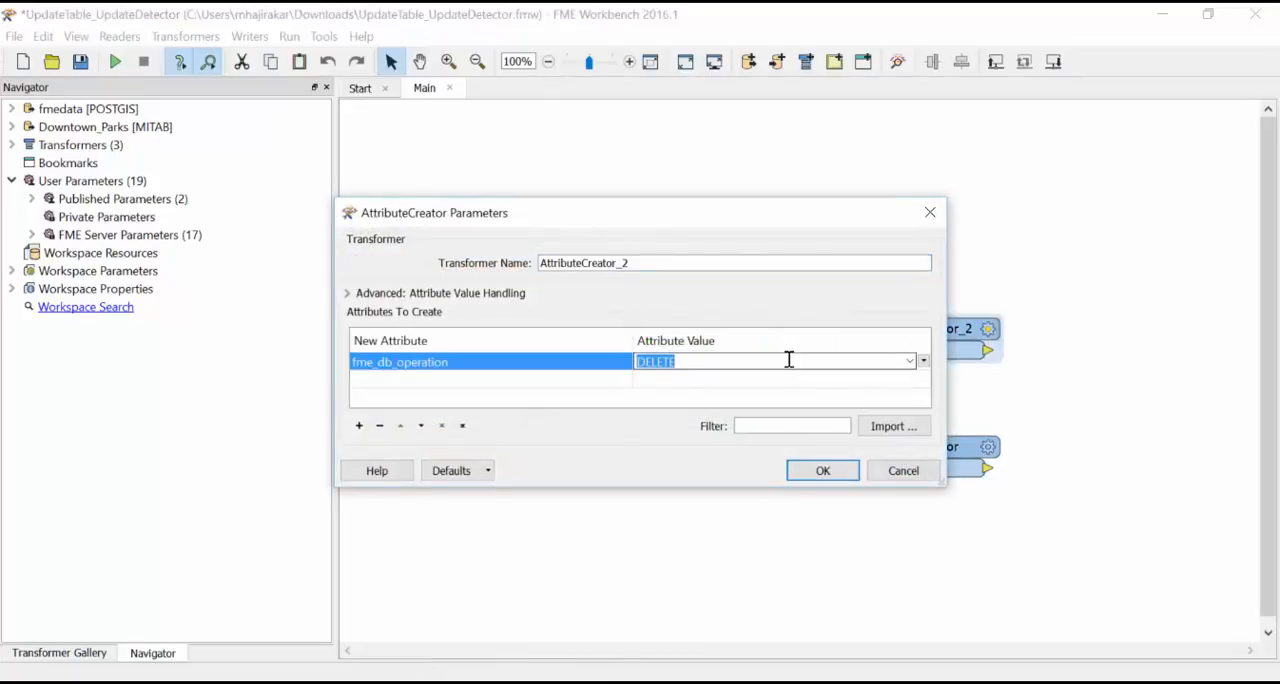
text(UPDAT)
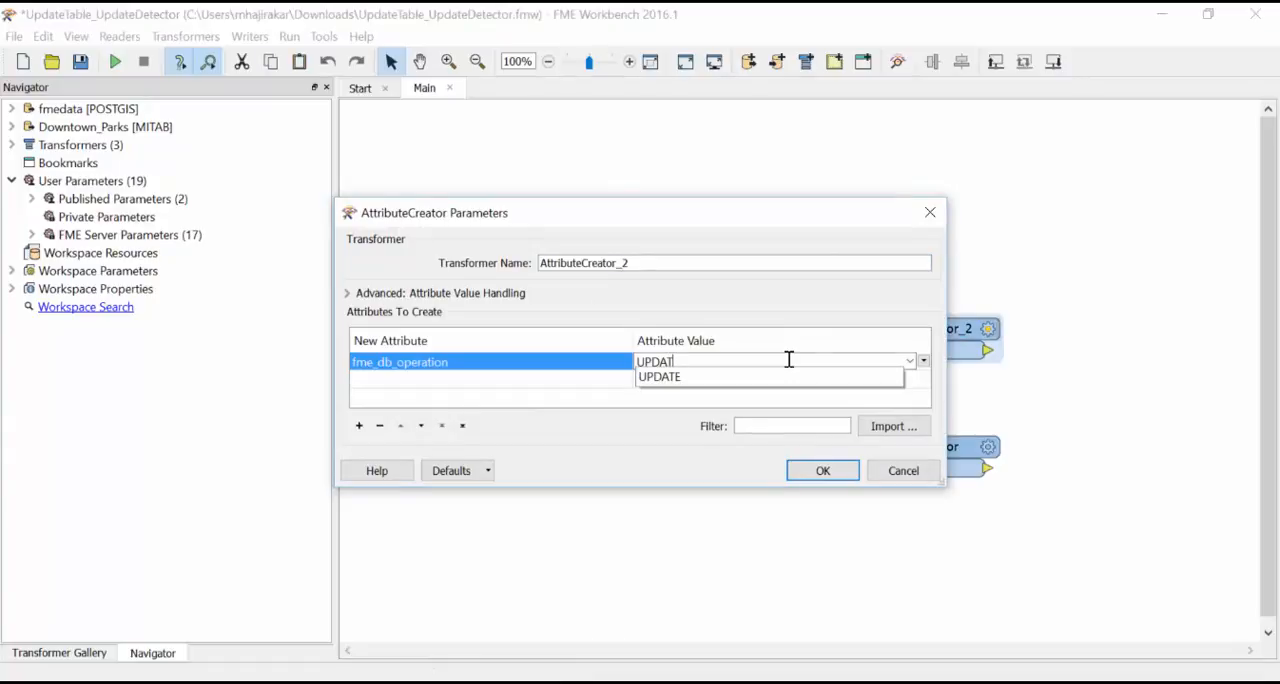
text(E)
click(790, 378)
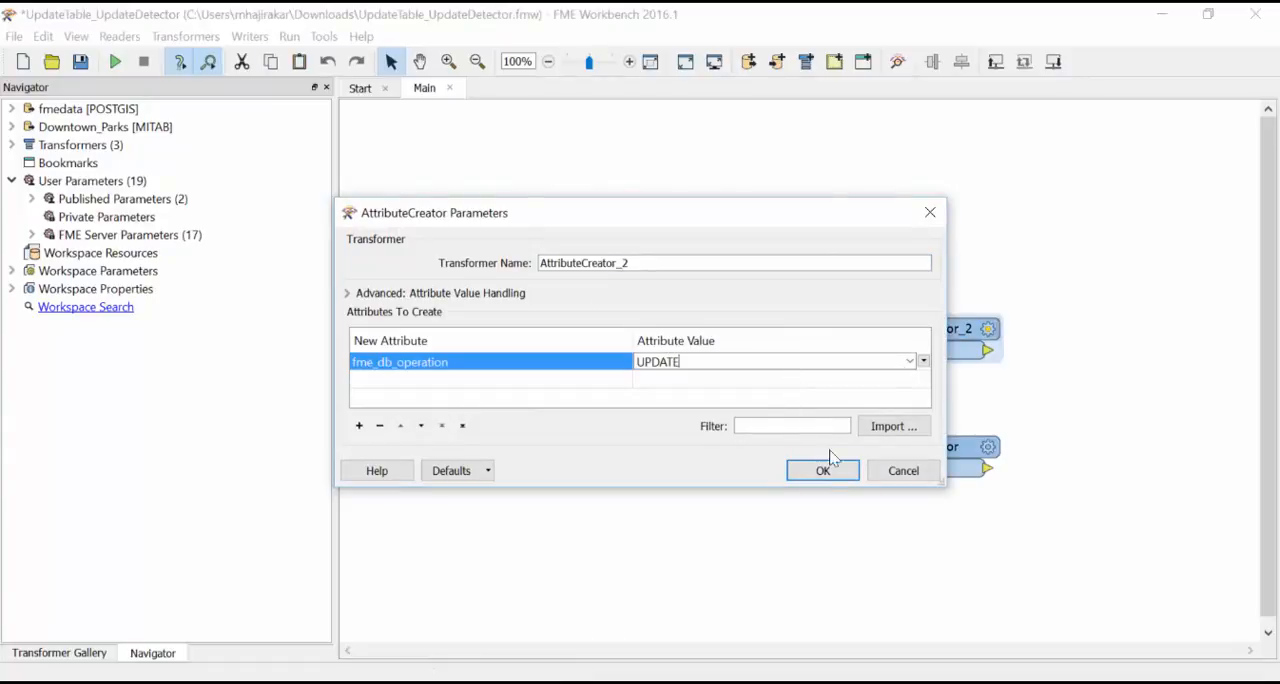
click(823, 469)
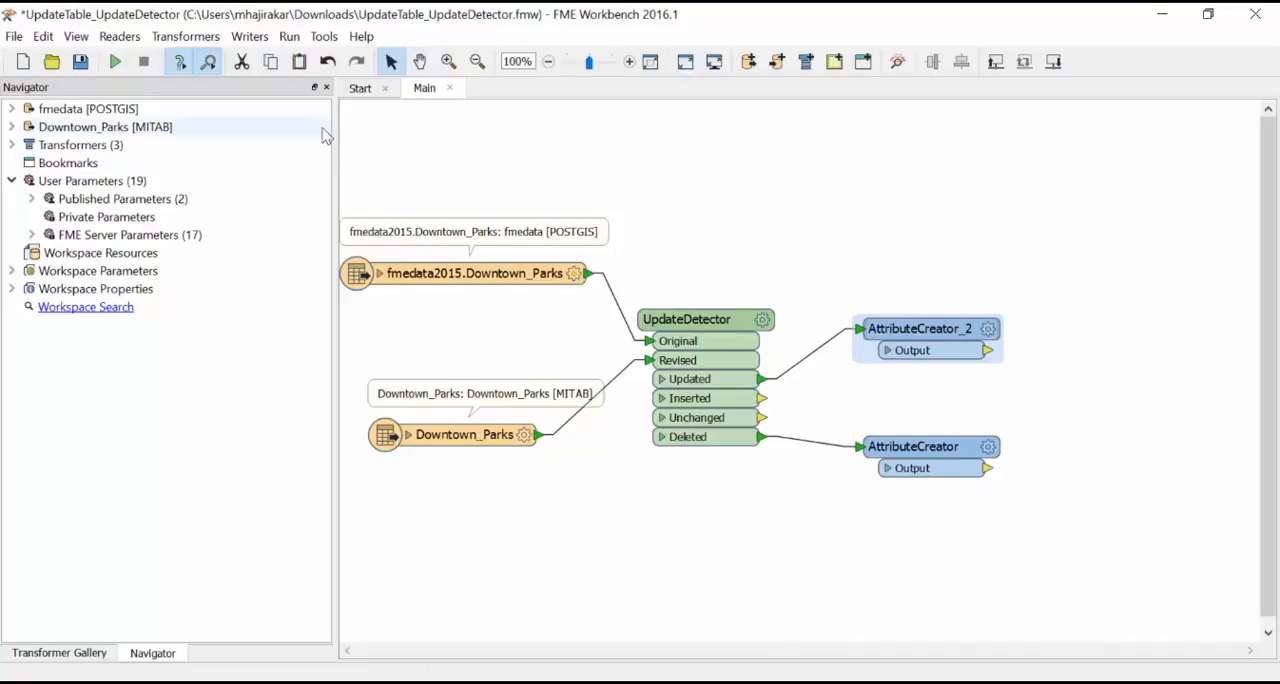
Step: Turn off Run With Prompt and run the workspace
click(289, 36)
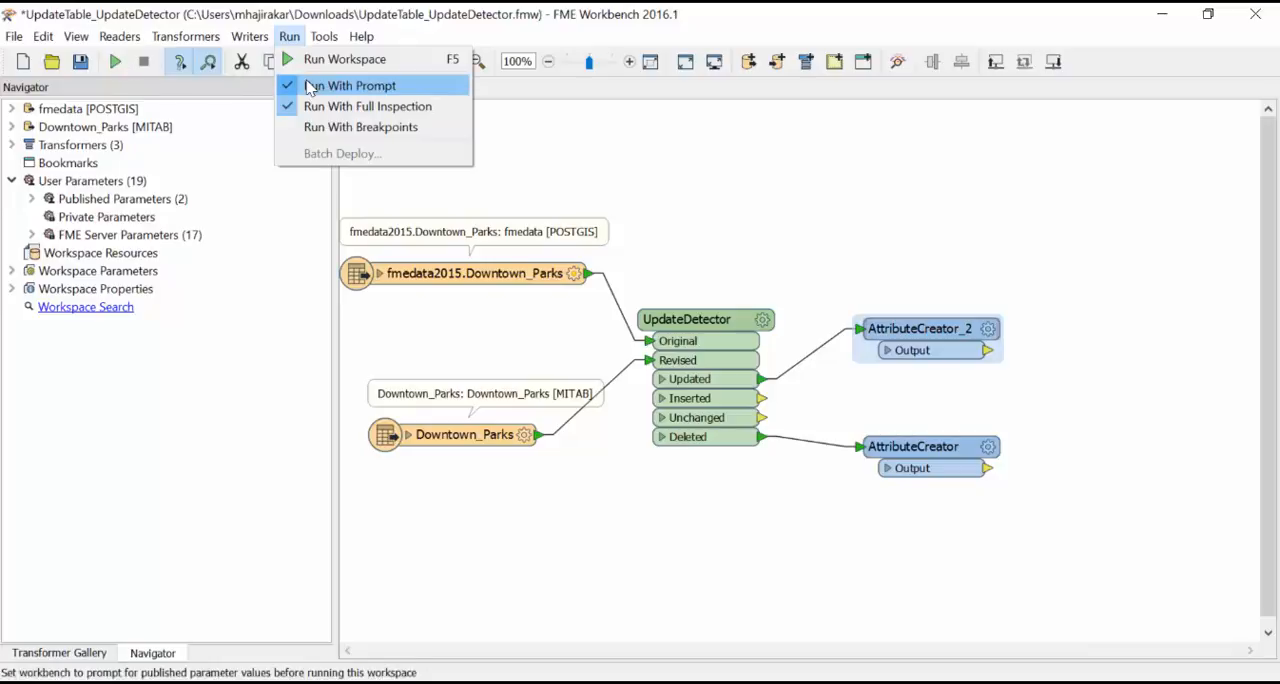
click(310, 88)
click(115, 61)
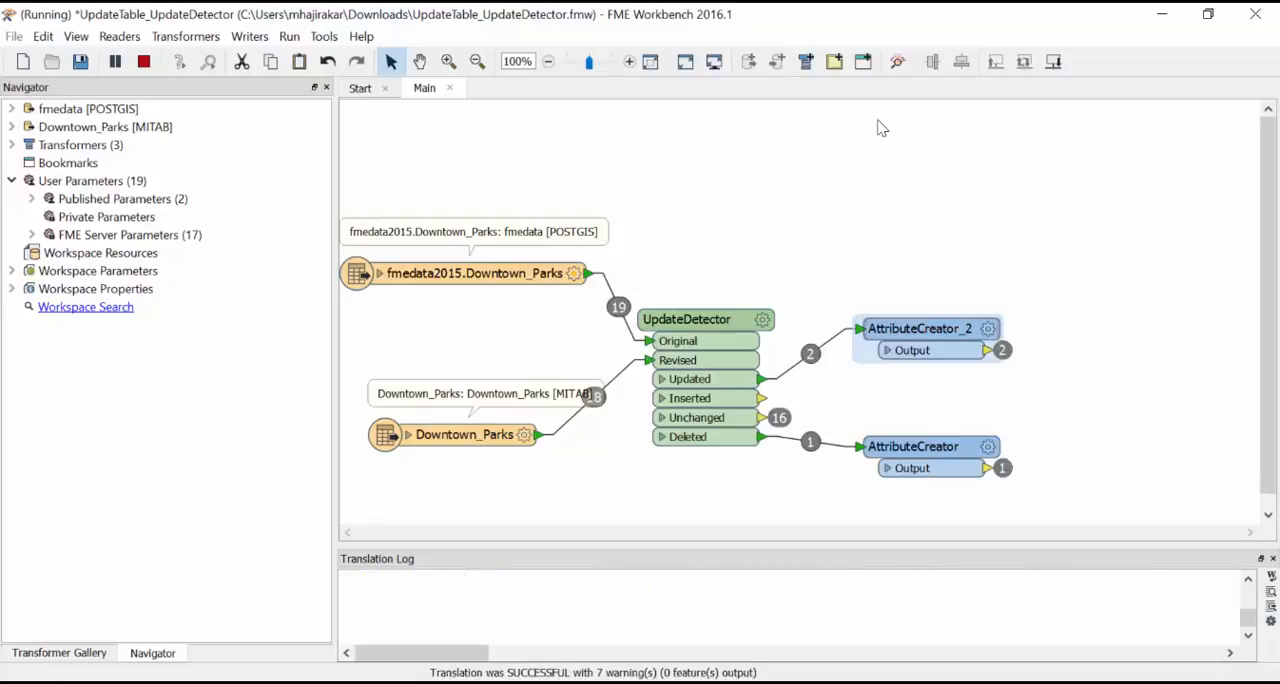
Step: Add a PostGIS writer with embedded connection parameters and its table definition set to Import from Dataset
click(249, 36)
click(282, 60)
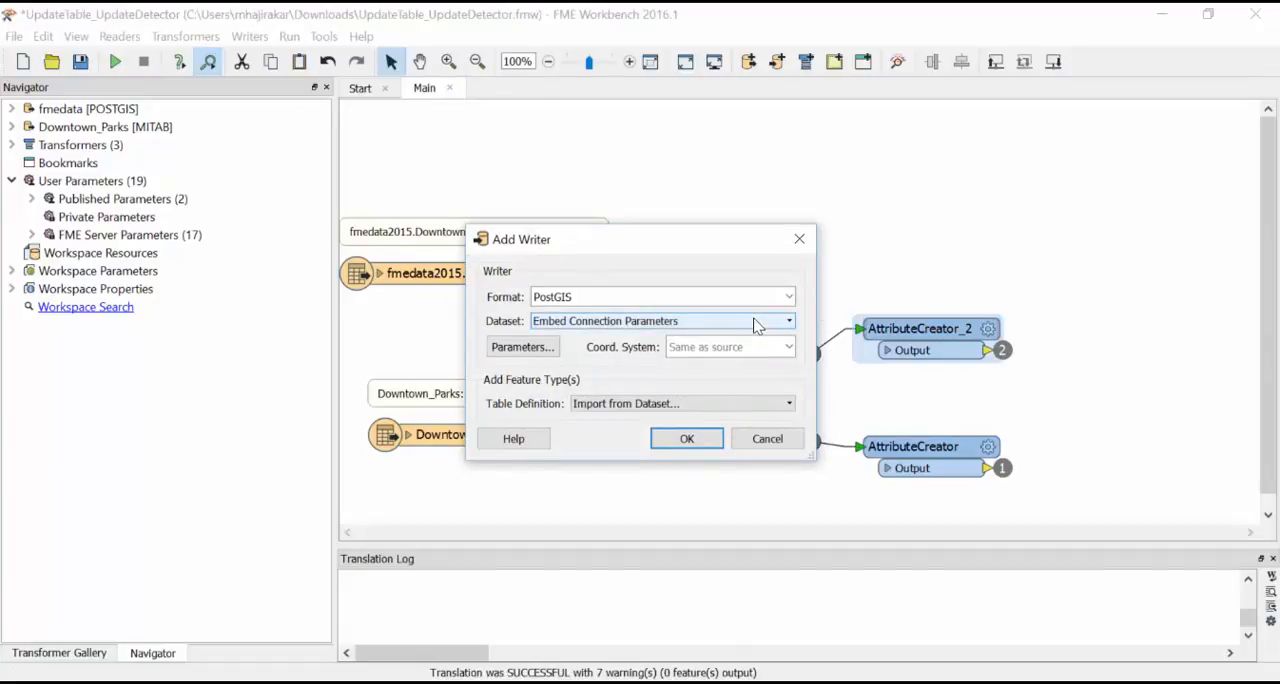
click(686, 438)
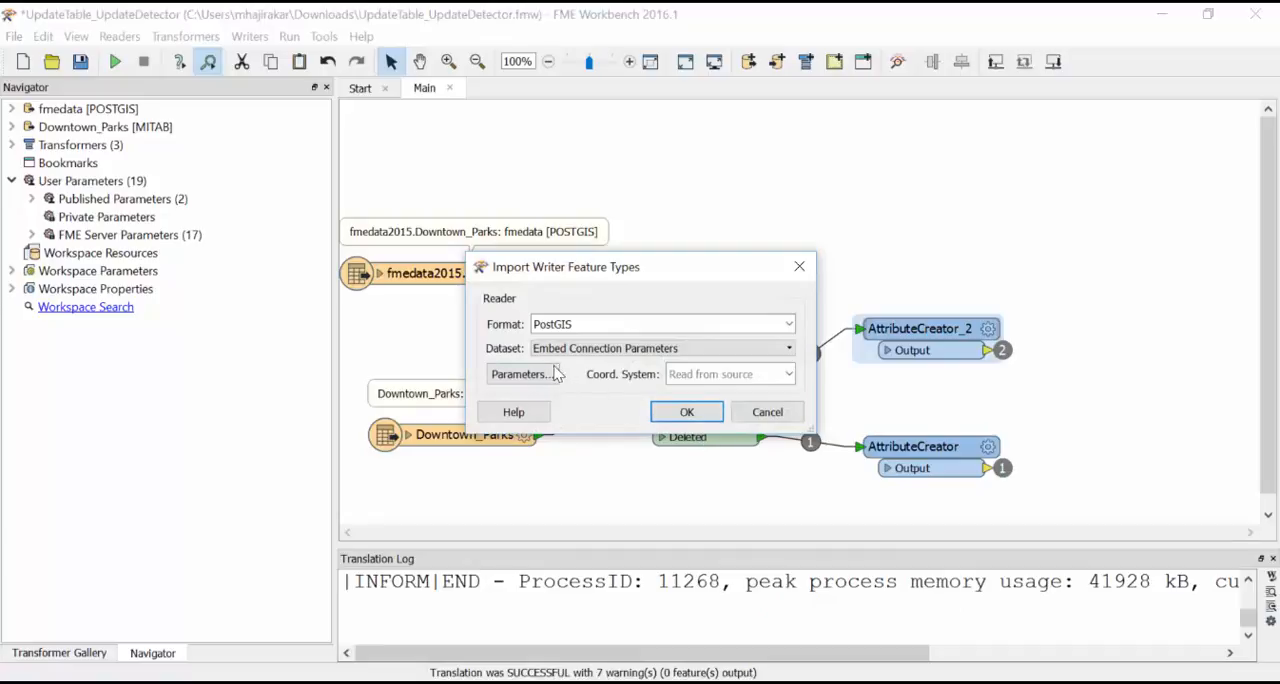
Step: Import the writer's feature type from the Downtown_Parks table in the fmedata2015 schema of the PostGIS database
click(555, 374)
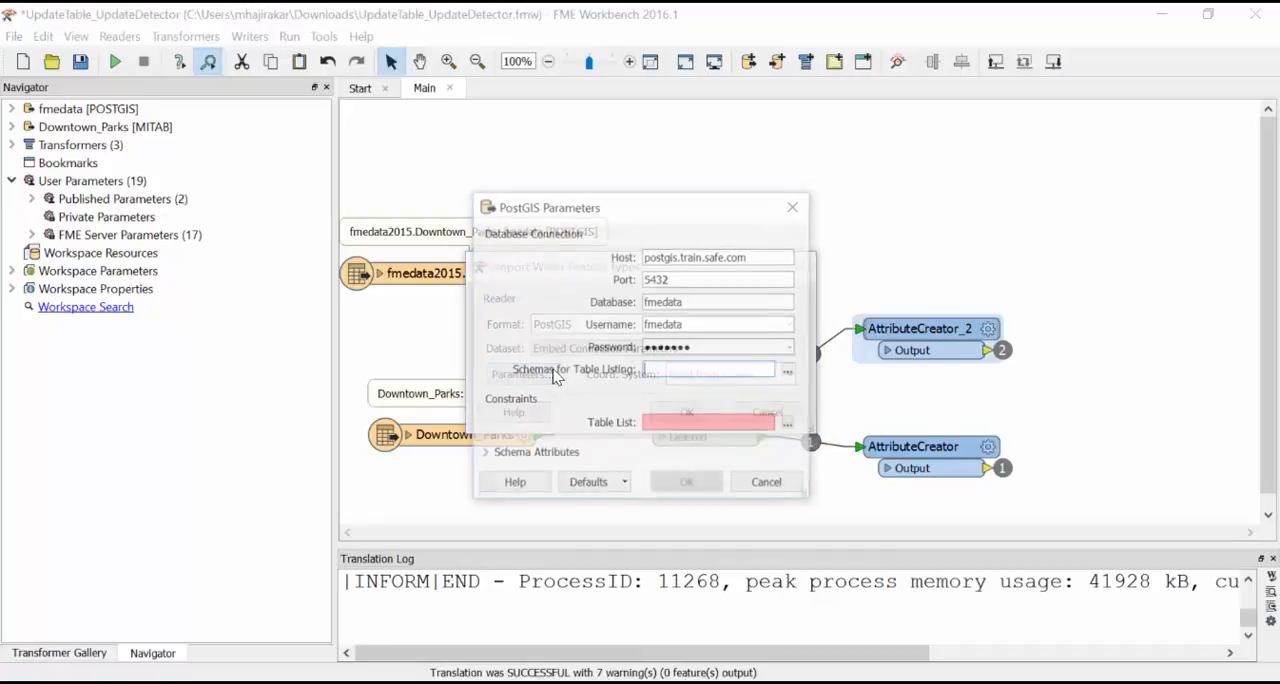
click(789, 371)
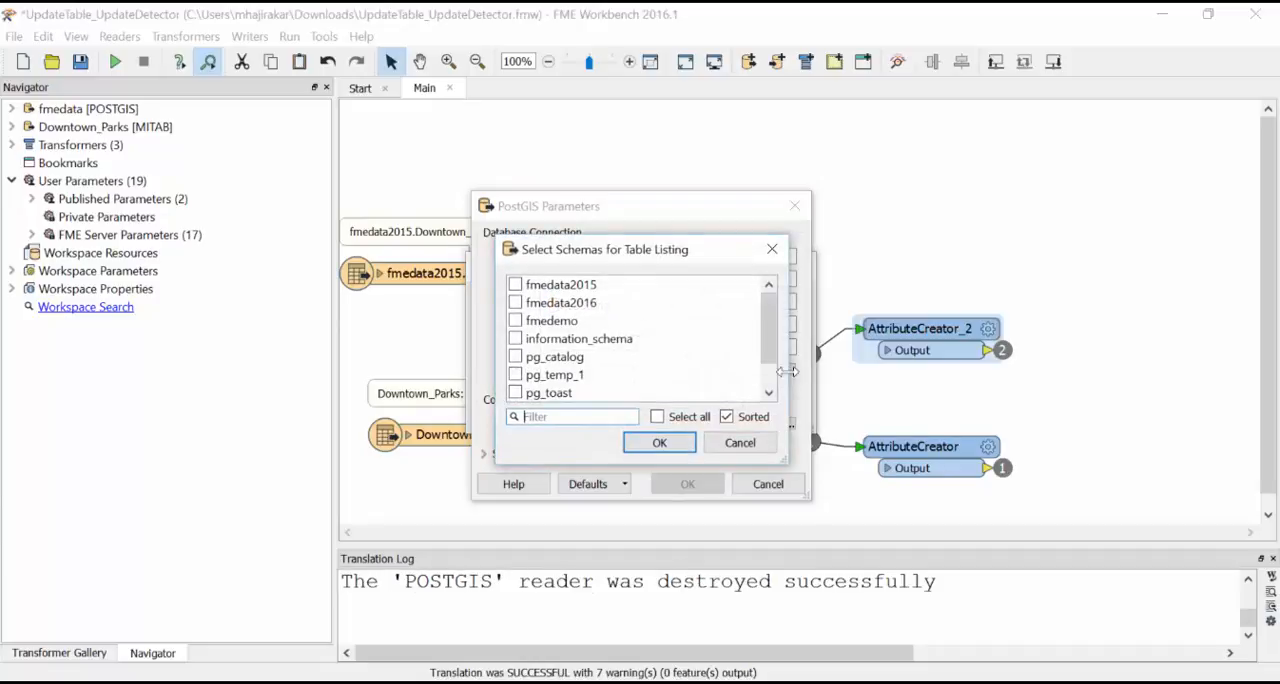
click(515, 286)
click(659, 443)
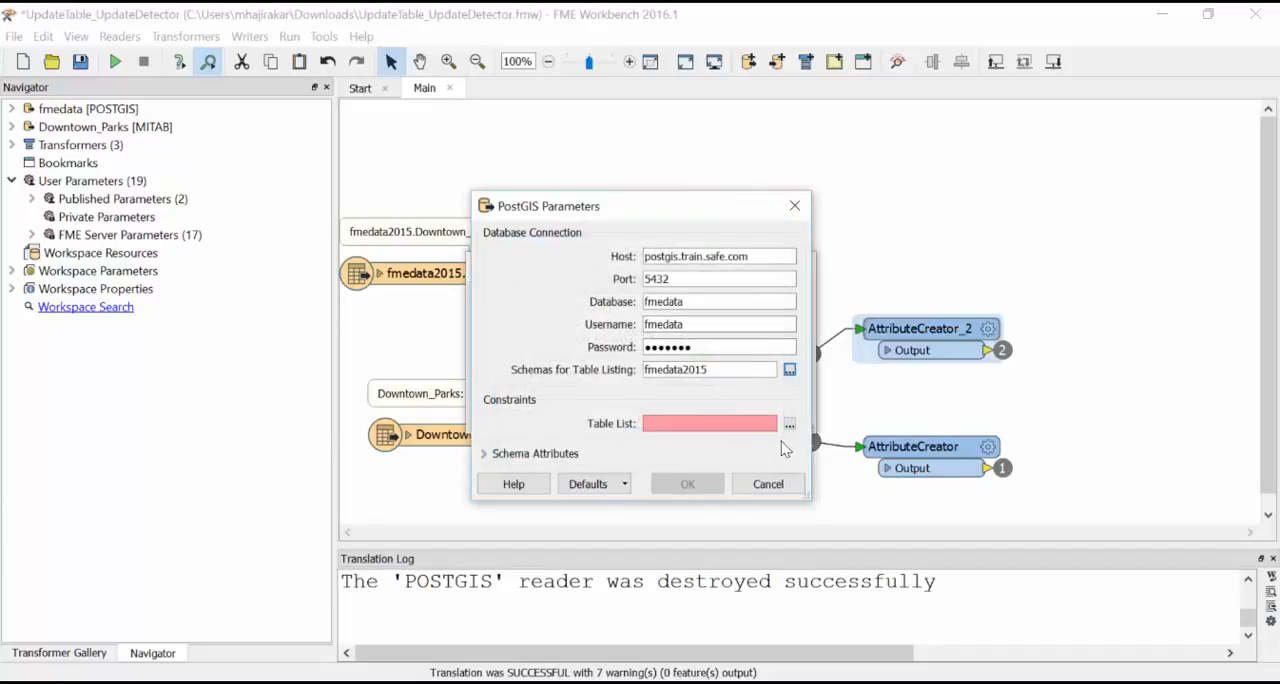
click(789, 425)
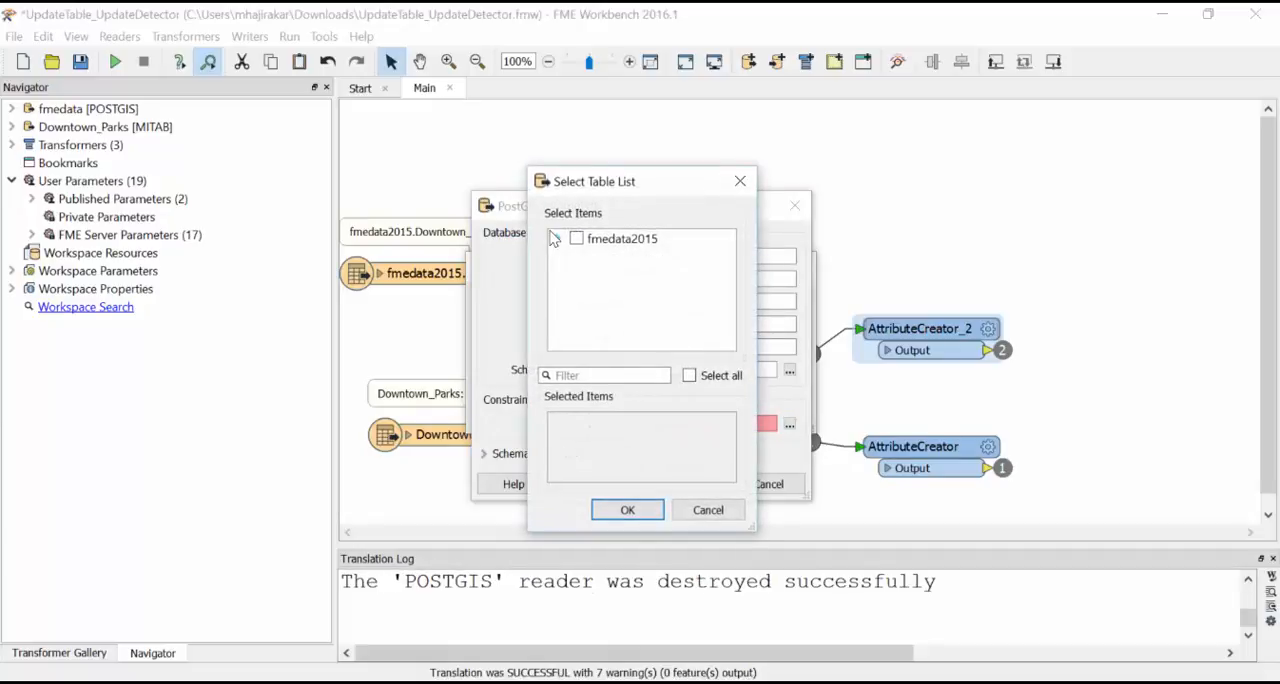
click(558, 240)
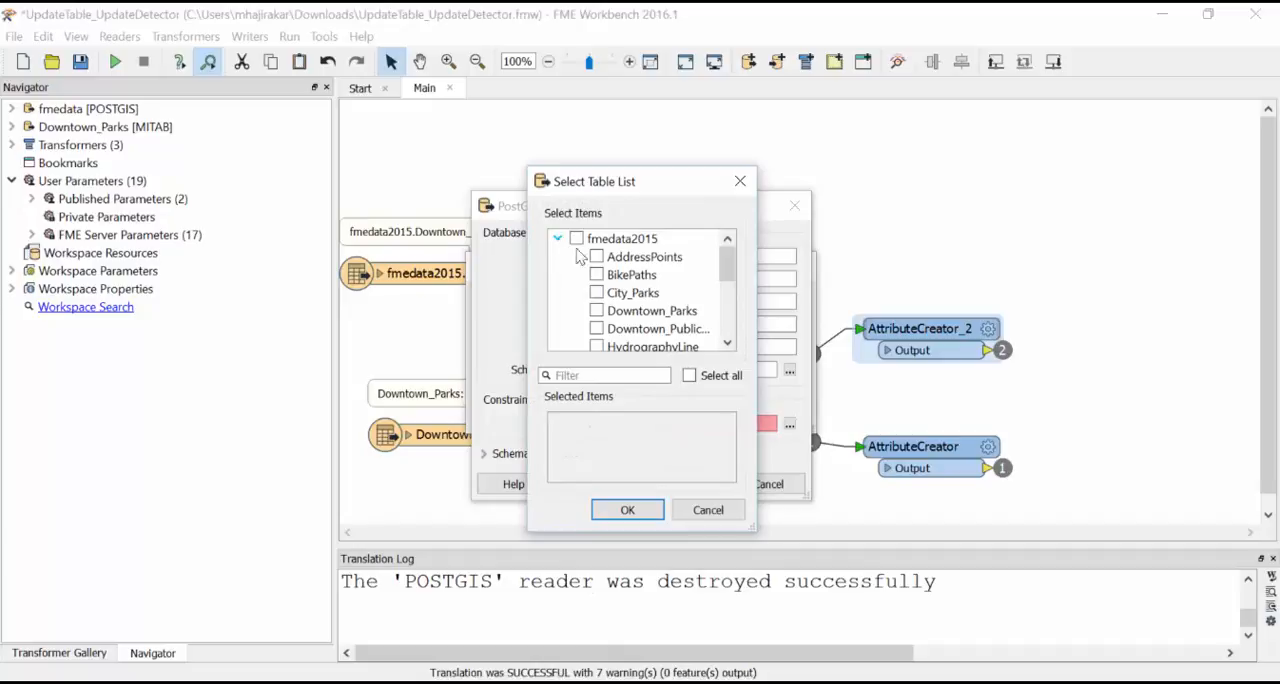
click(596, 311)
click(627, 510)
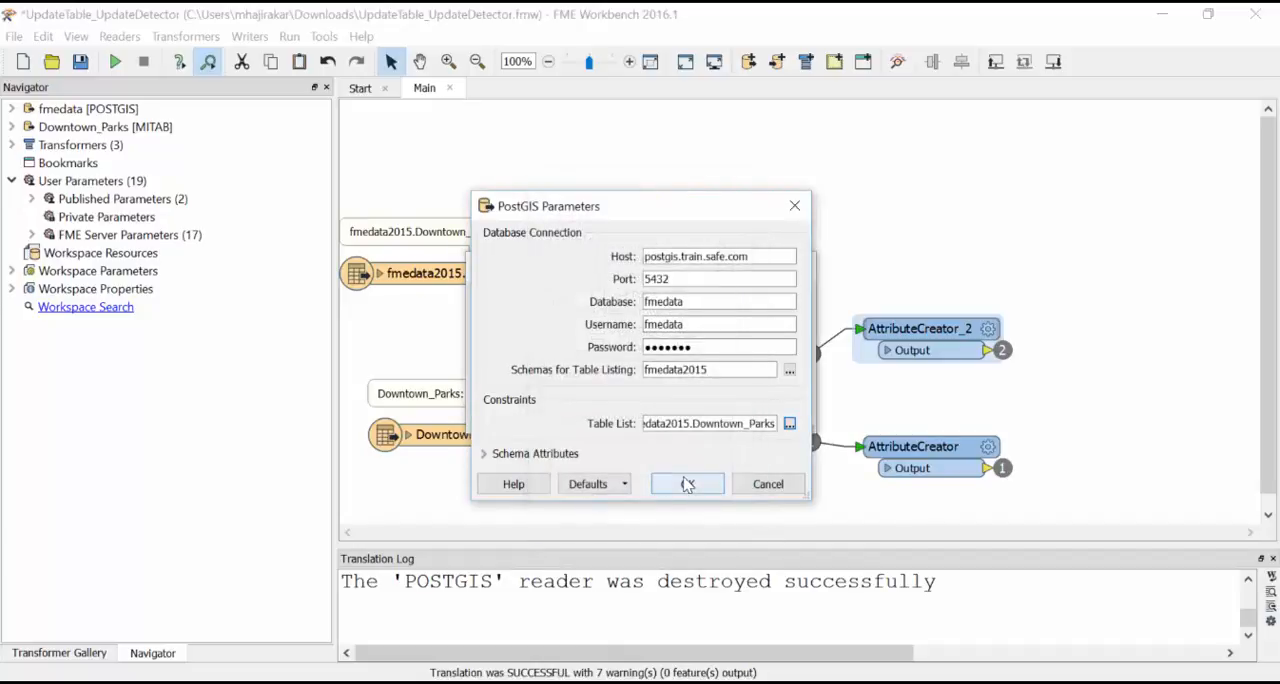
click(686, 484)
click(700, 413)
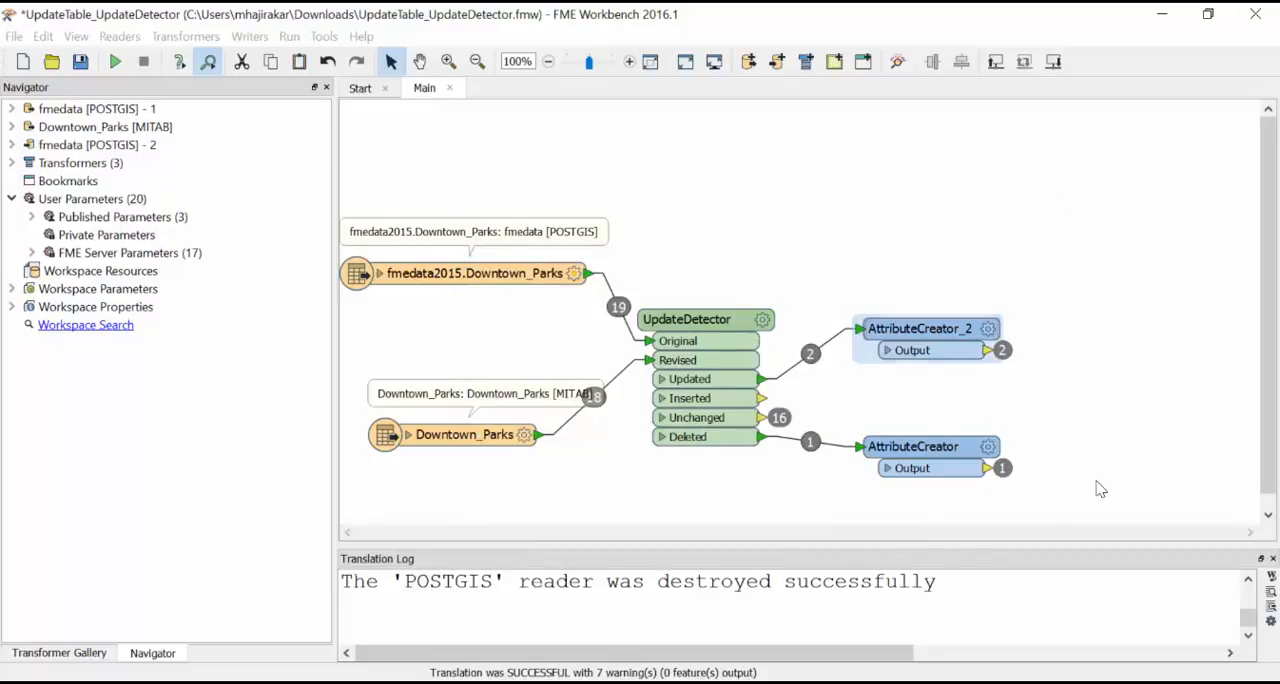
Step: Place the writer feature type beside AttributeCreator_2 and connect the Output ports of both AttributeCreators to it
drag(1133, 192, 1147, 337)
click(1058, 405)
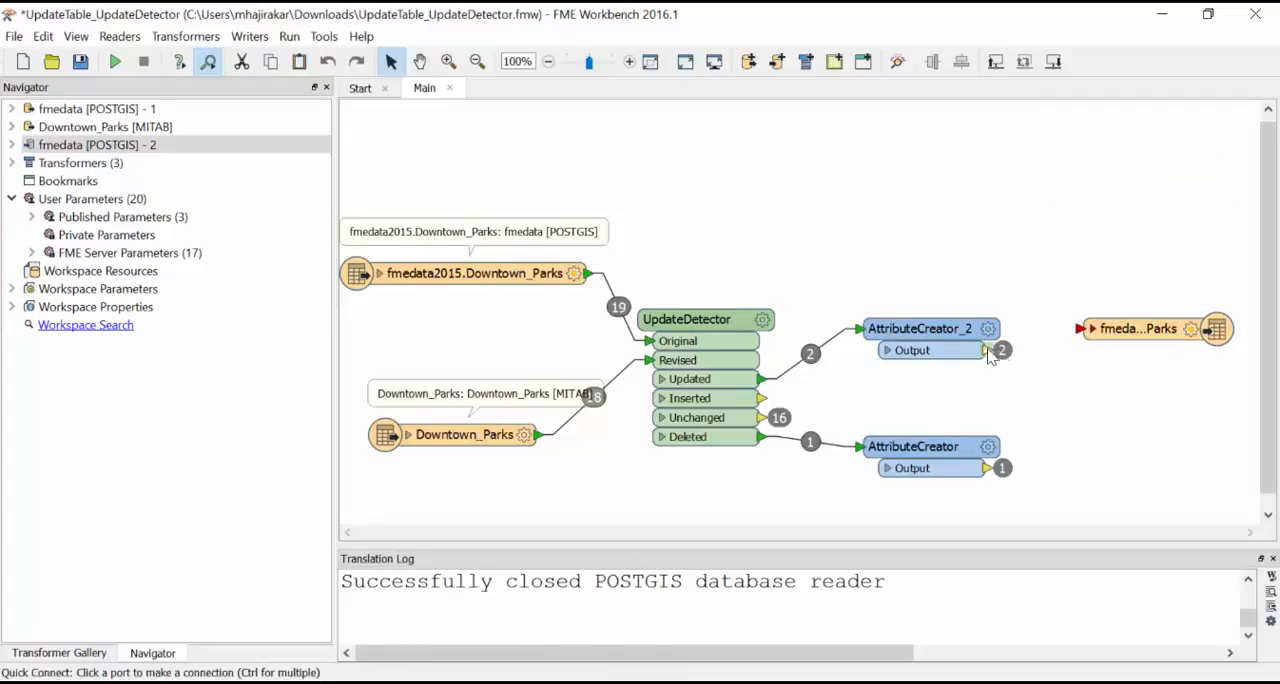
drag(988, 350, 1082, 328)
drag(989, 469, 1084, 329)
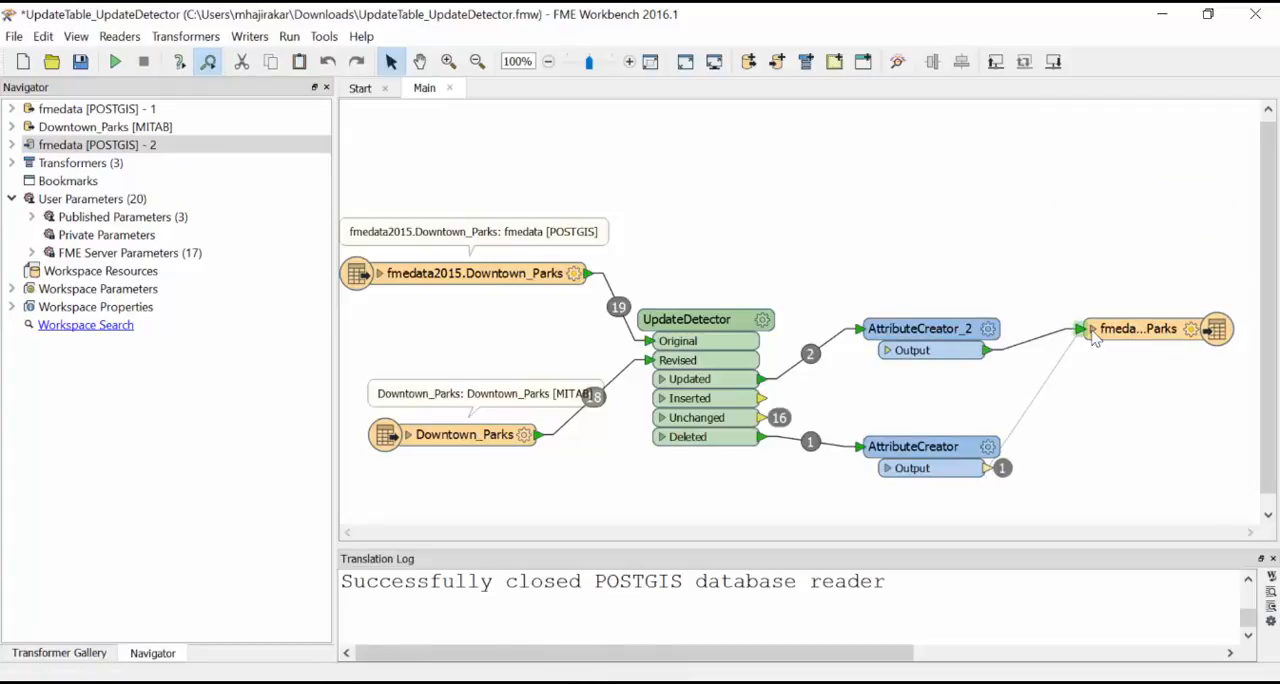
Step: Set the writer feature type's Feature Operation to fme_db_operation and its row selection Match Columns to ParkId
click(1196, 331)
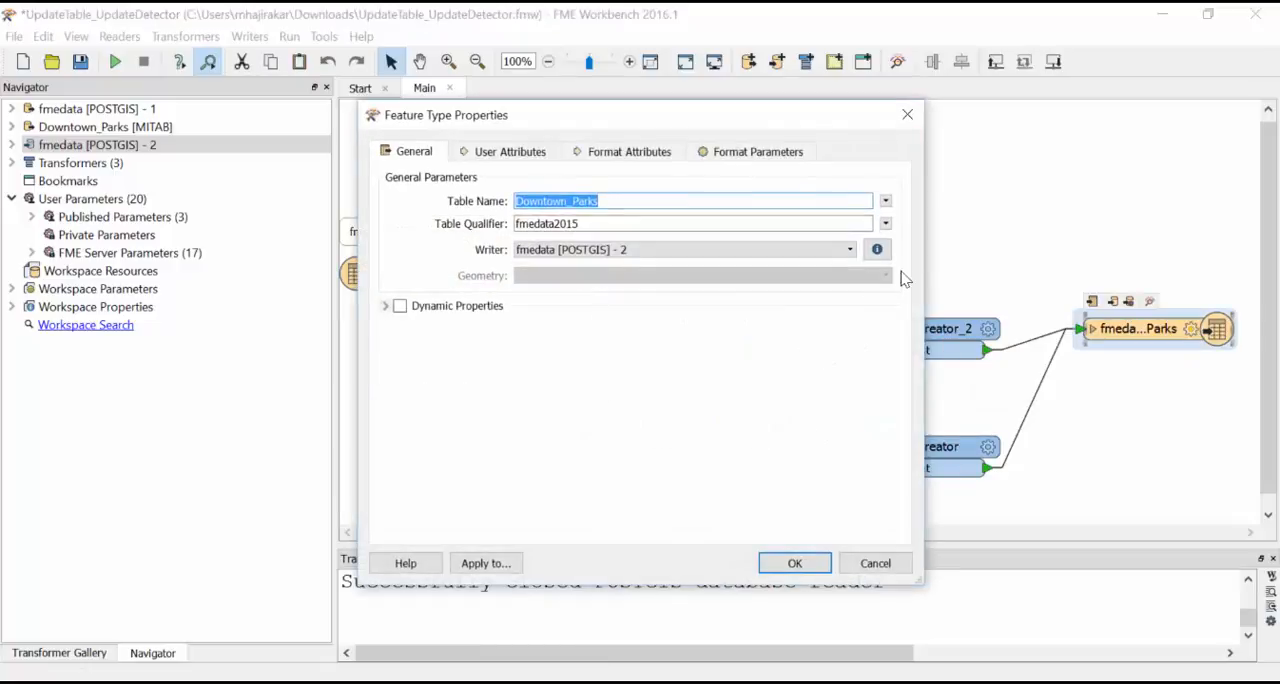
click(755, 154)
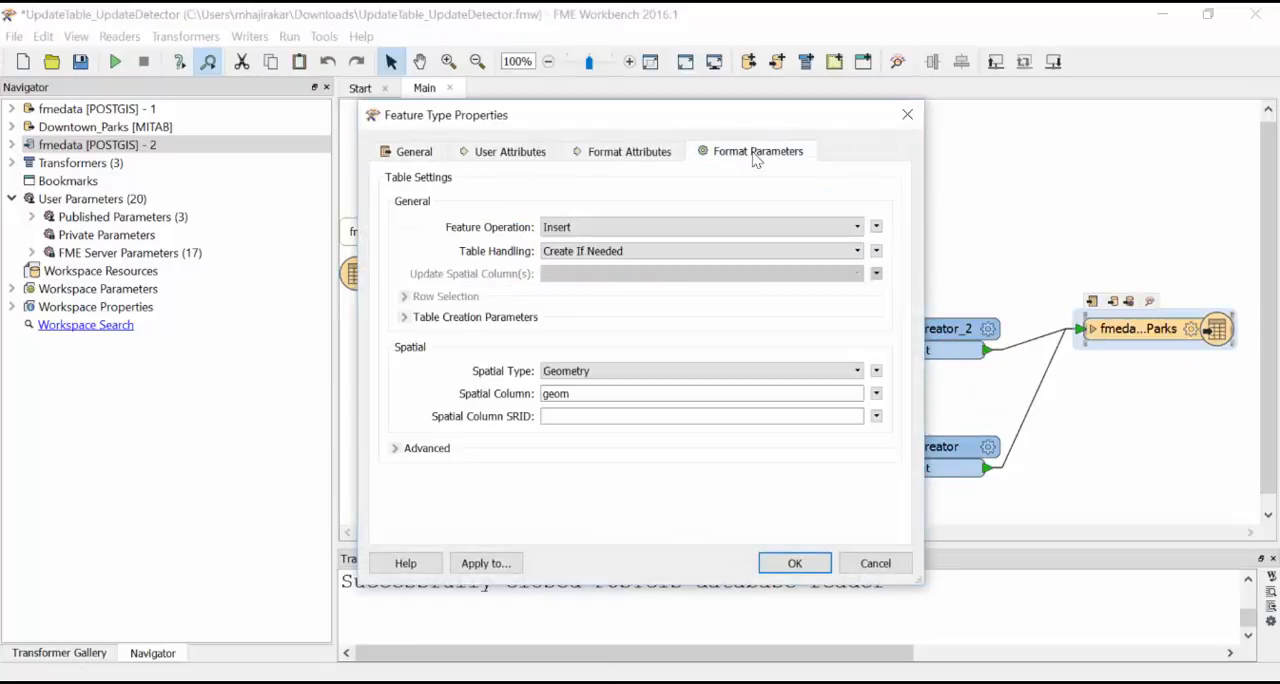
click(857, 228)
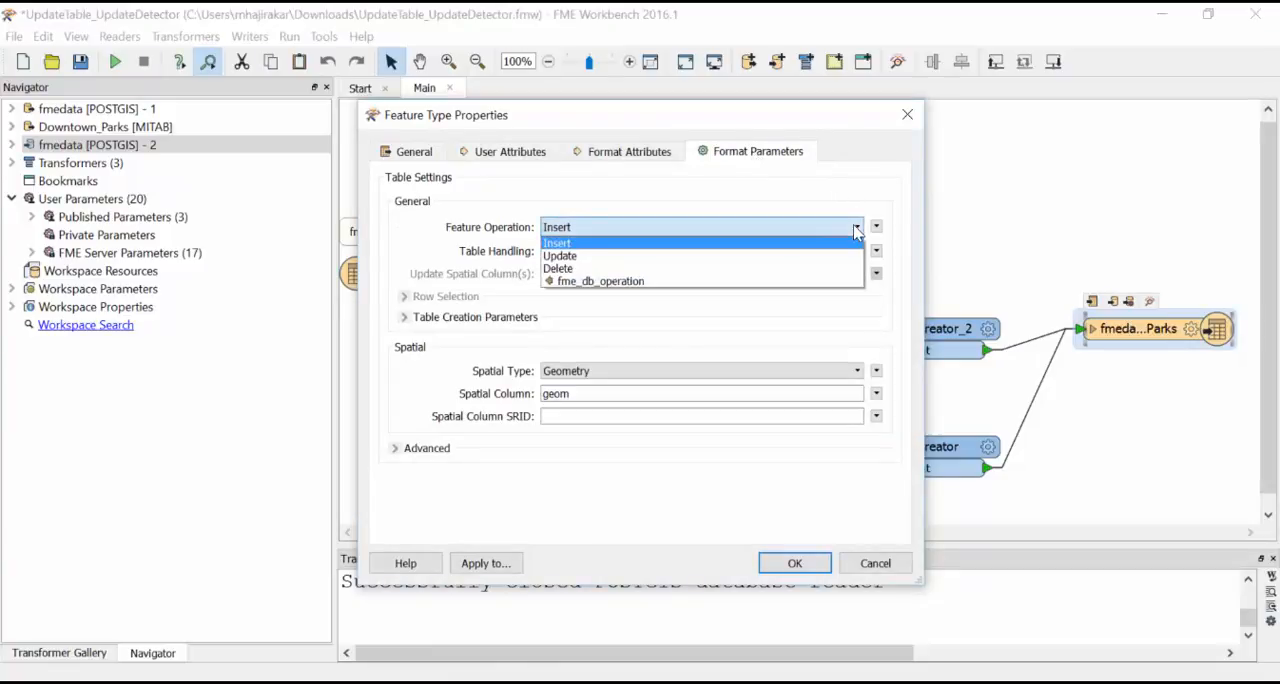
click(842, 282)
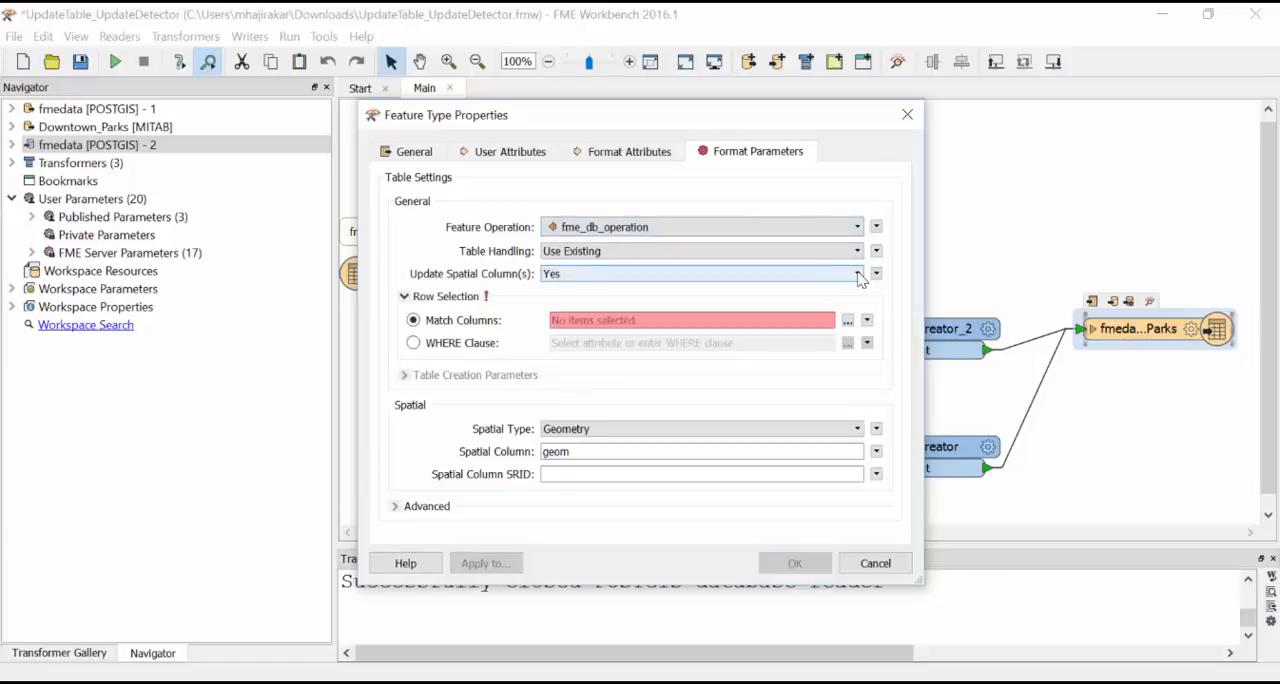
click(847, 321)
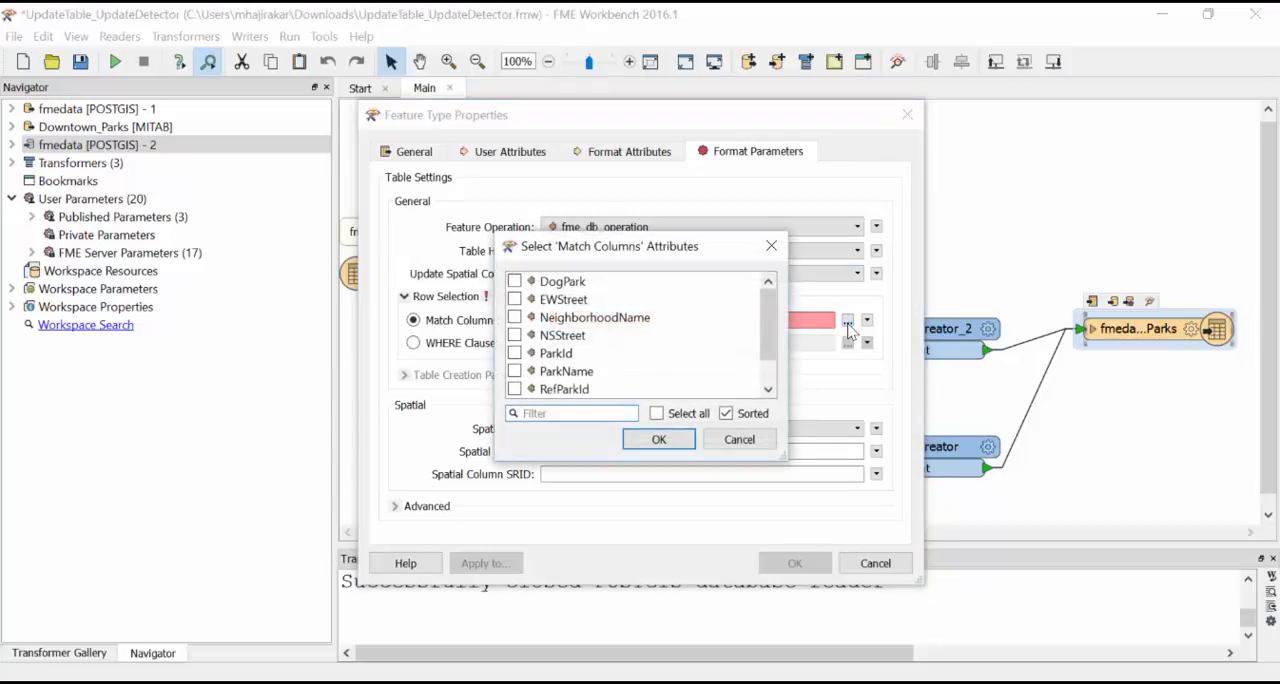
click(514, 353)
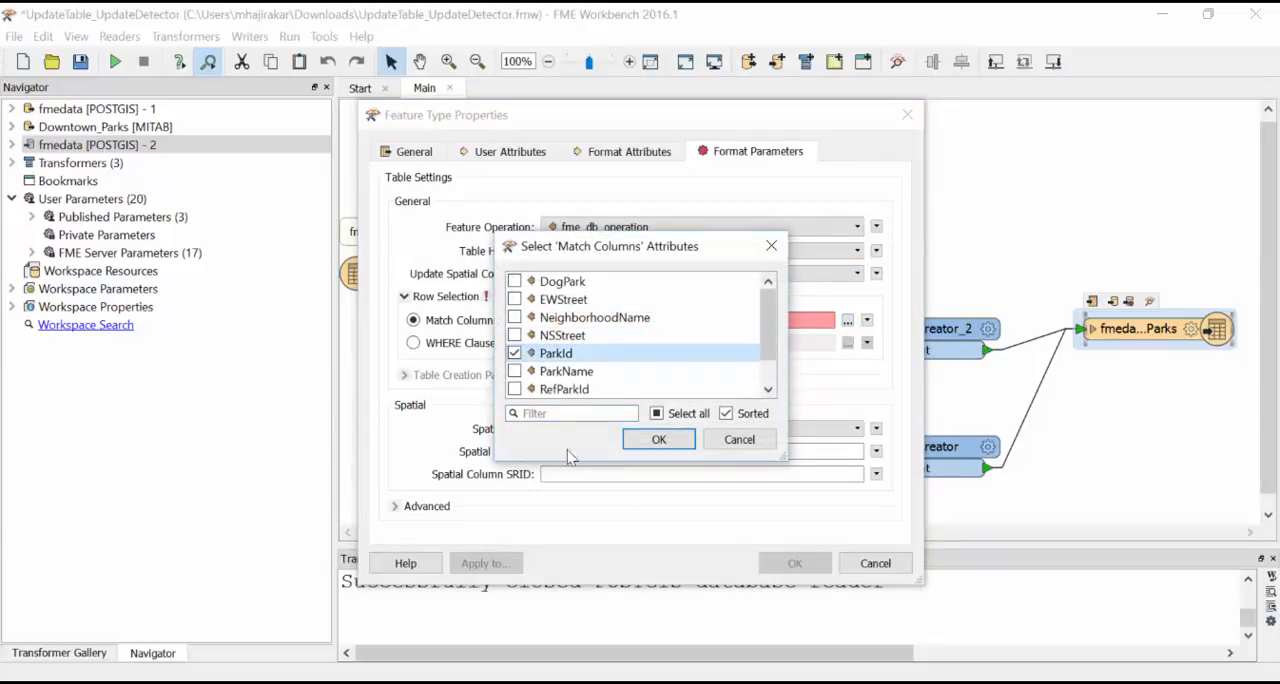
click(665, 445)
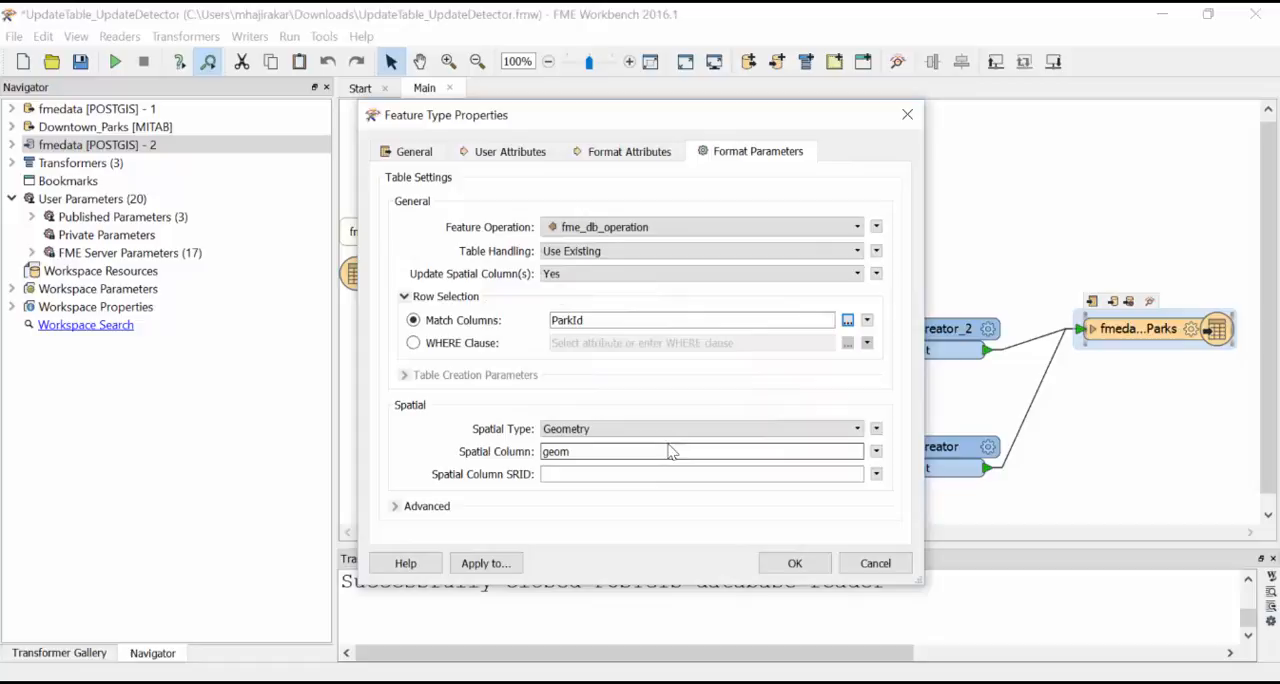
click(795, 564)
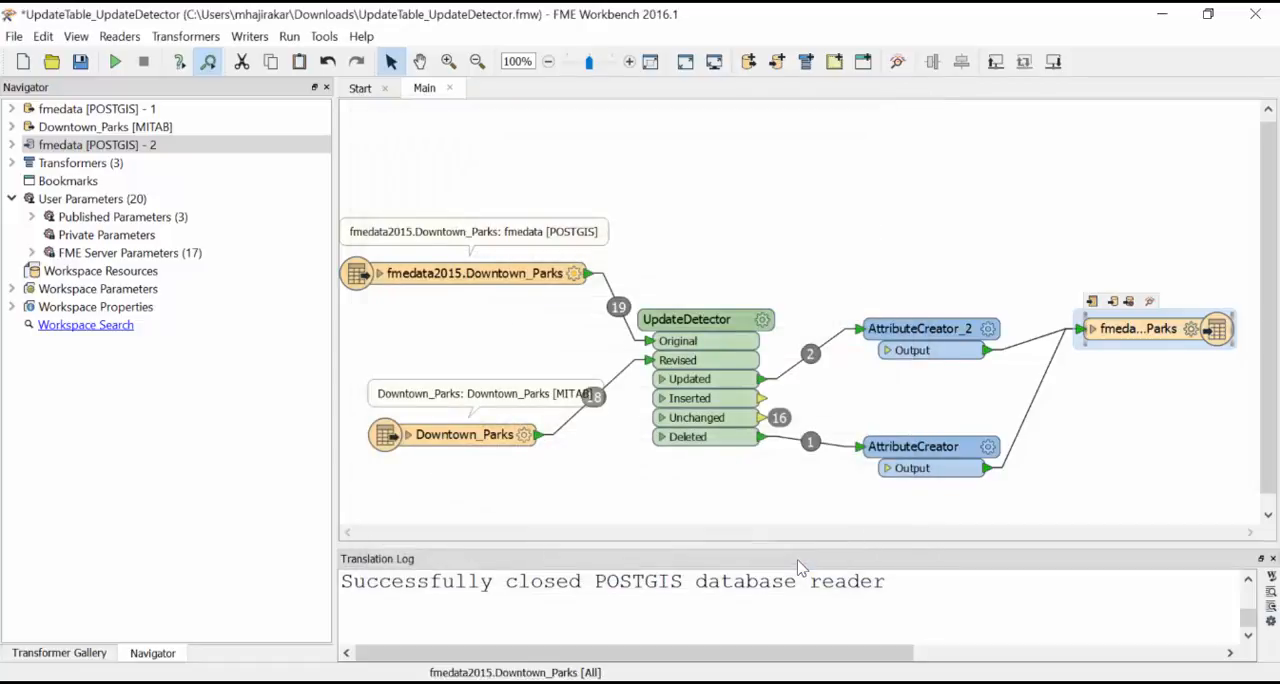
Step: Run the workspace and enlarge the Translation Log to follow the translation
click(116, 62)
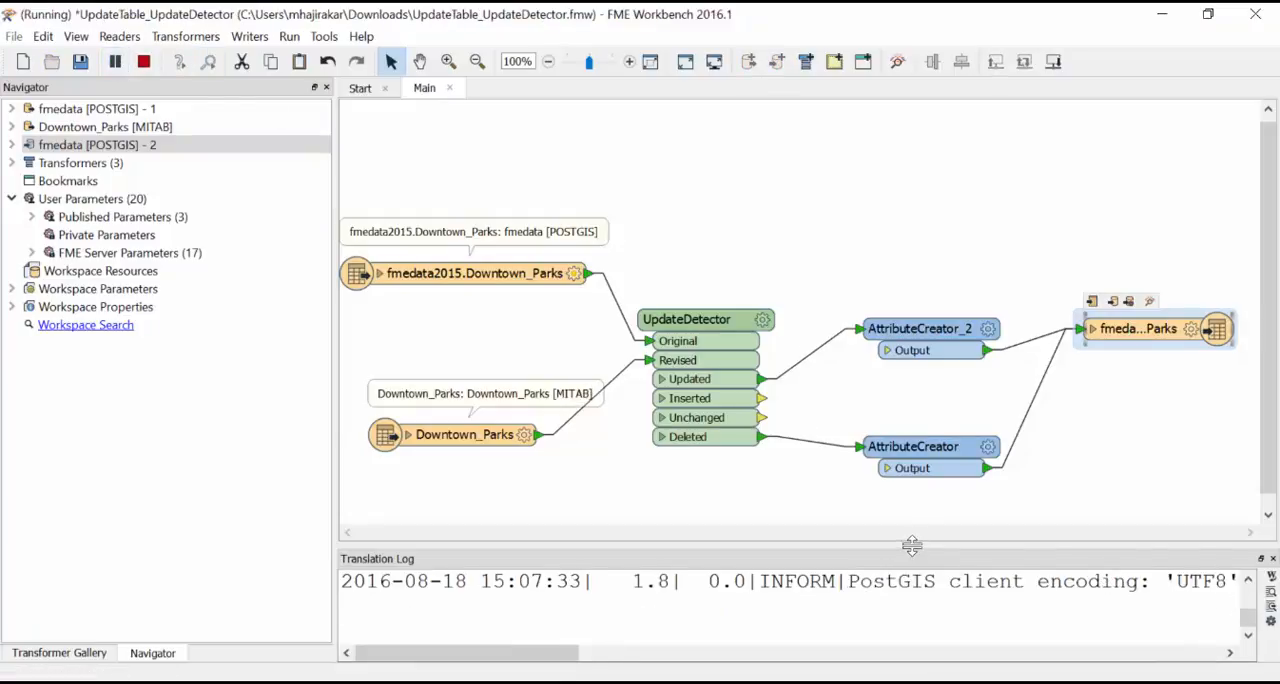
drag(911, 546, 911, 446)
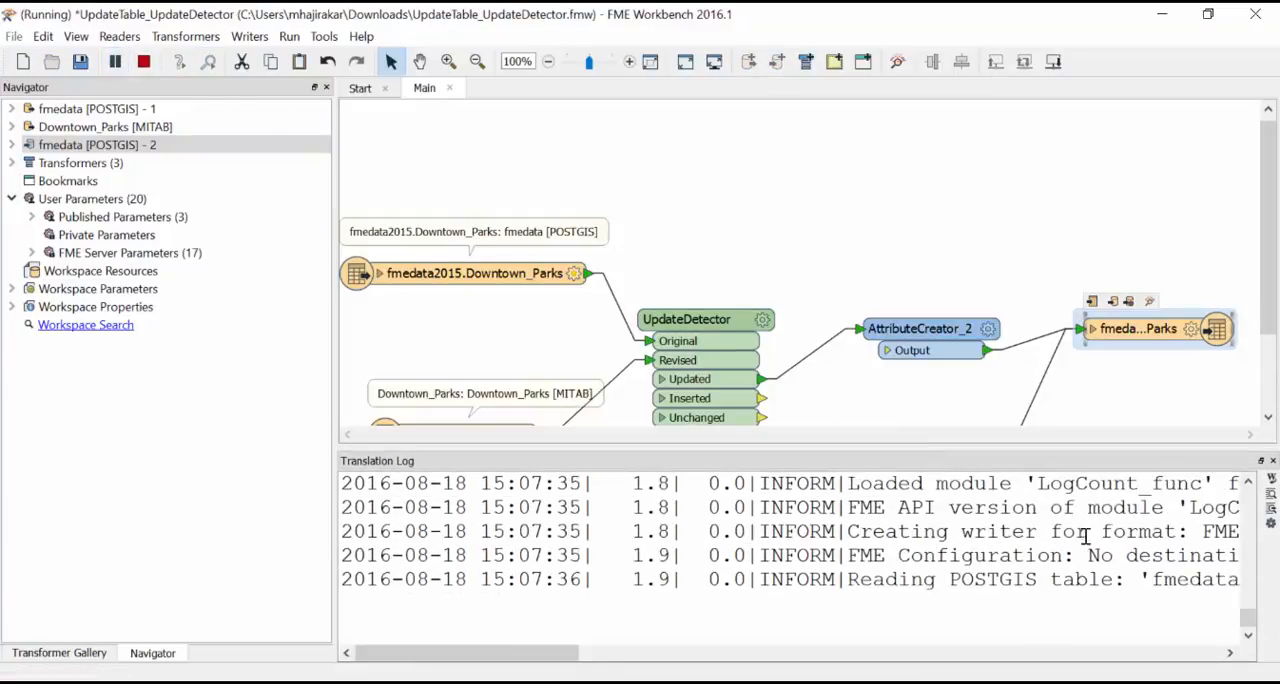
drag(1266, 313, 1258, 374)
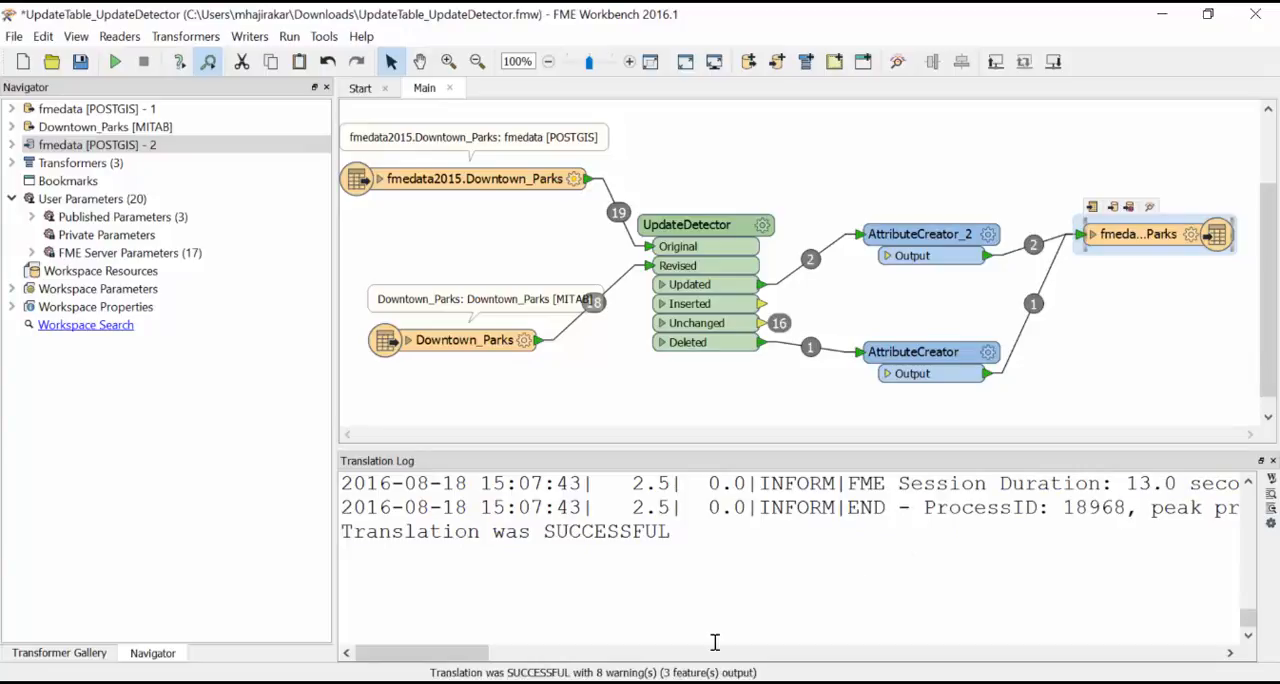
Step: Reload the Downtown_Parks view in FME Data Inspector and inspect the attributes of Harbour Green Park and Cathedral Square
click(617, 682)
click(615, 645)
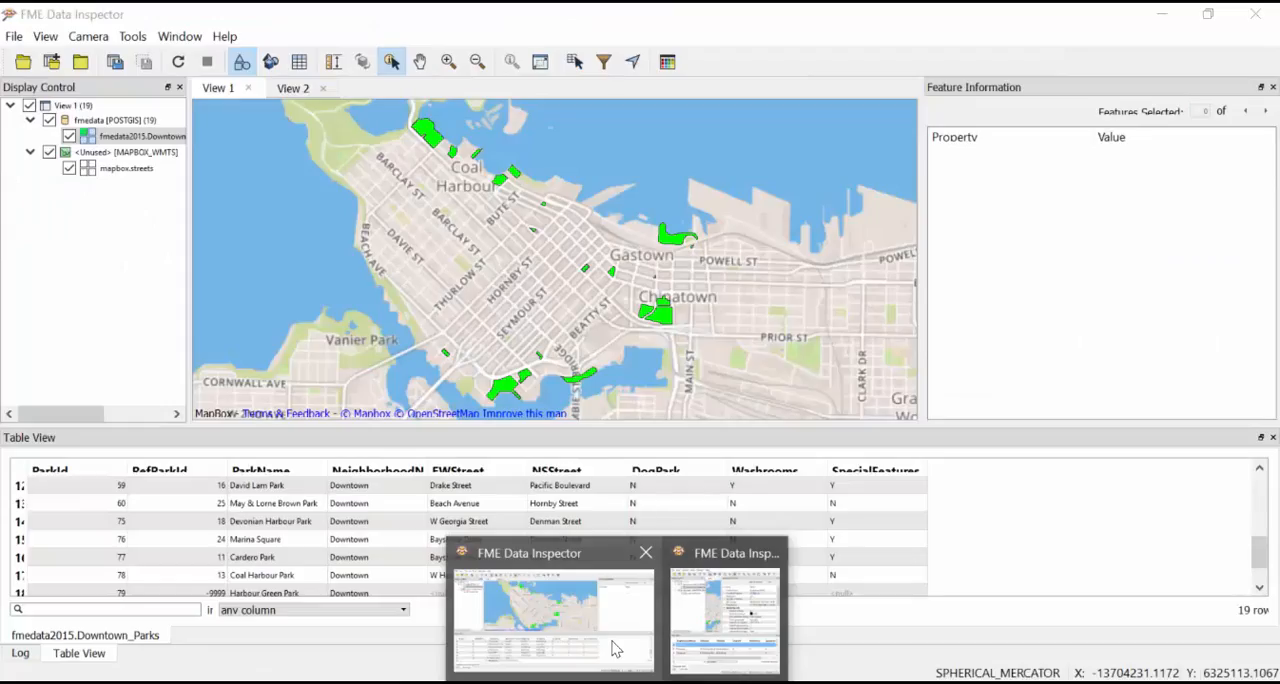
click(178, 62)
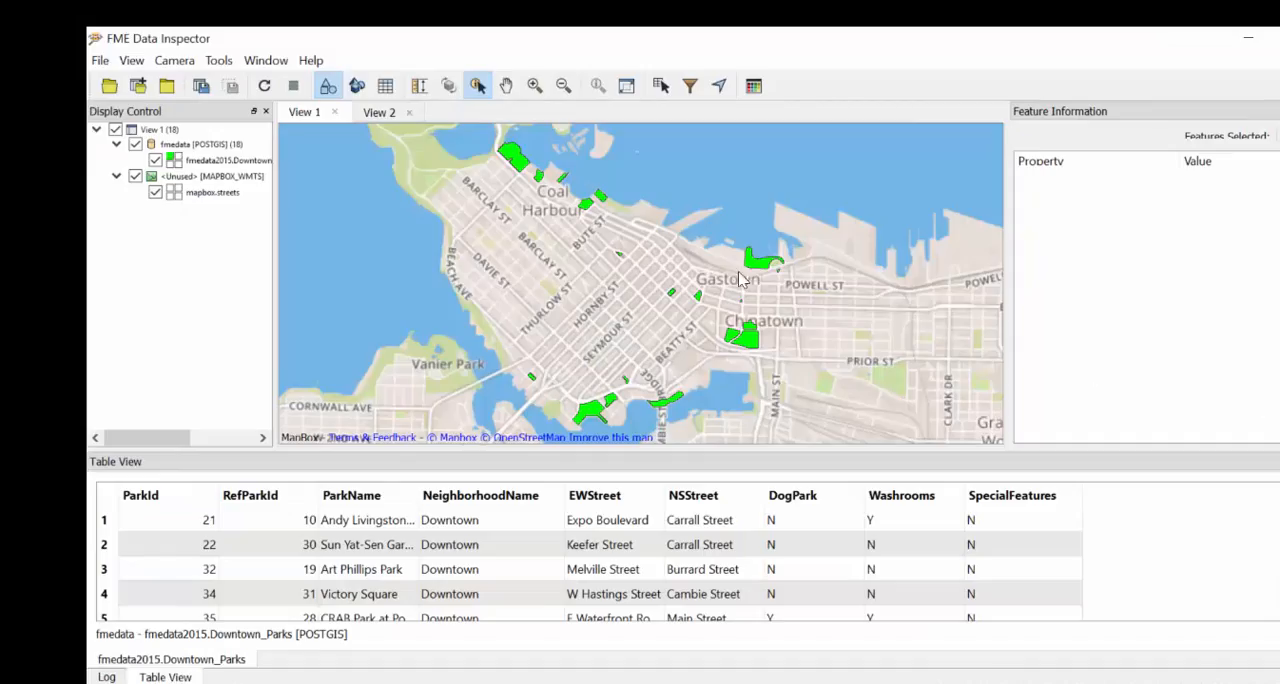
click(603, 200)
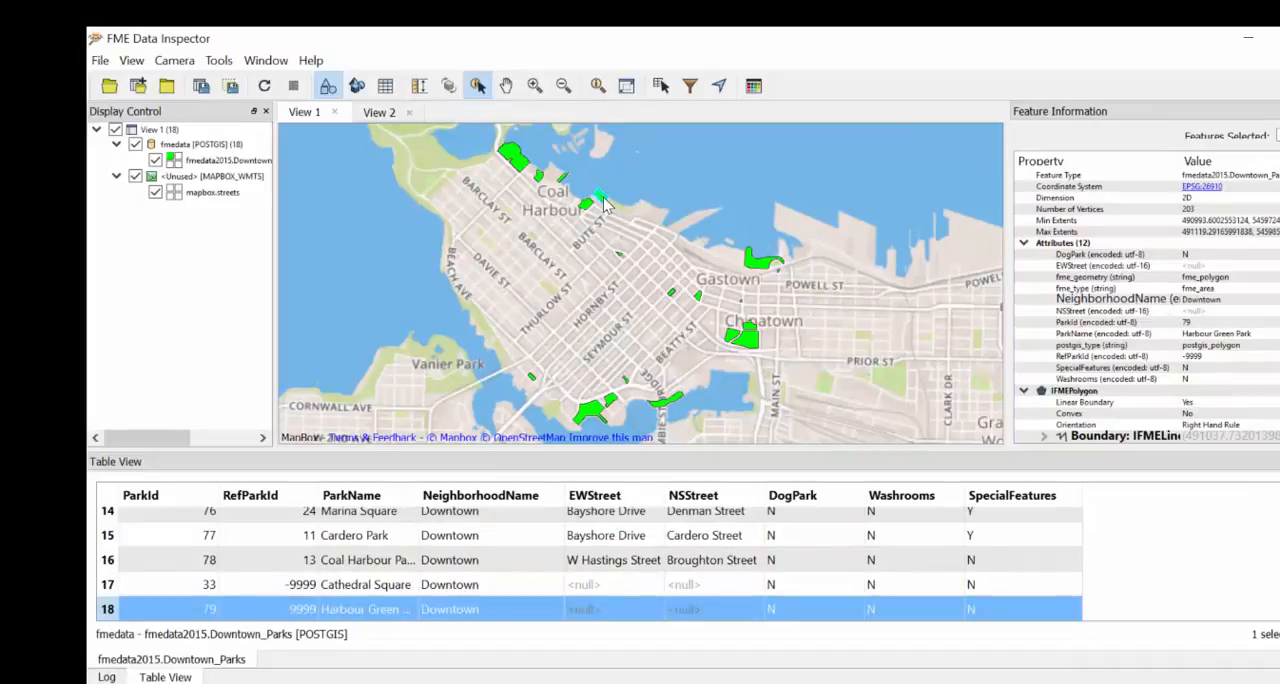
click(671, 295)
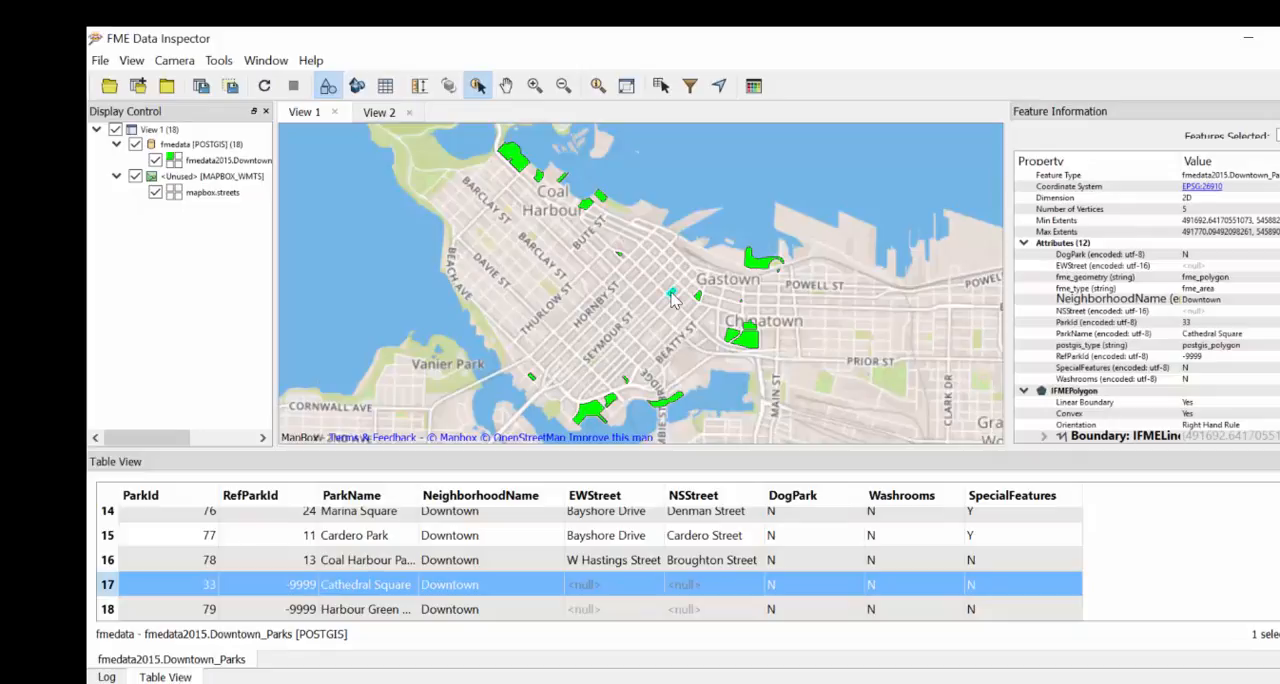